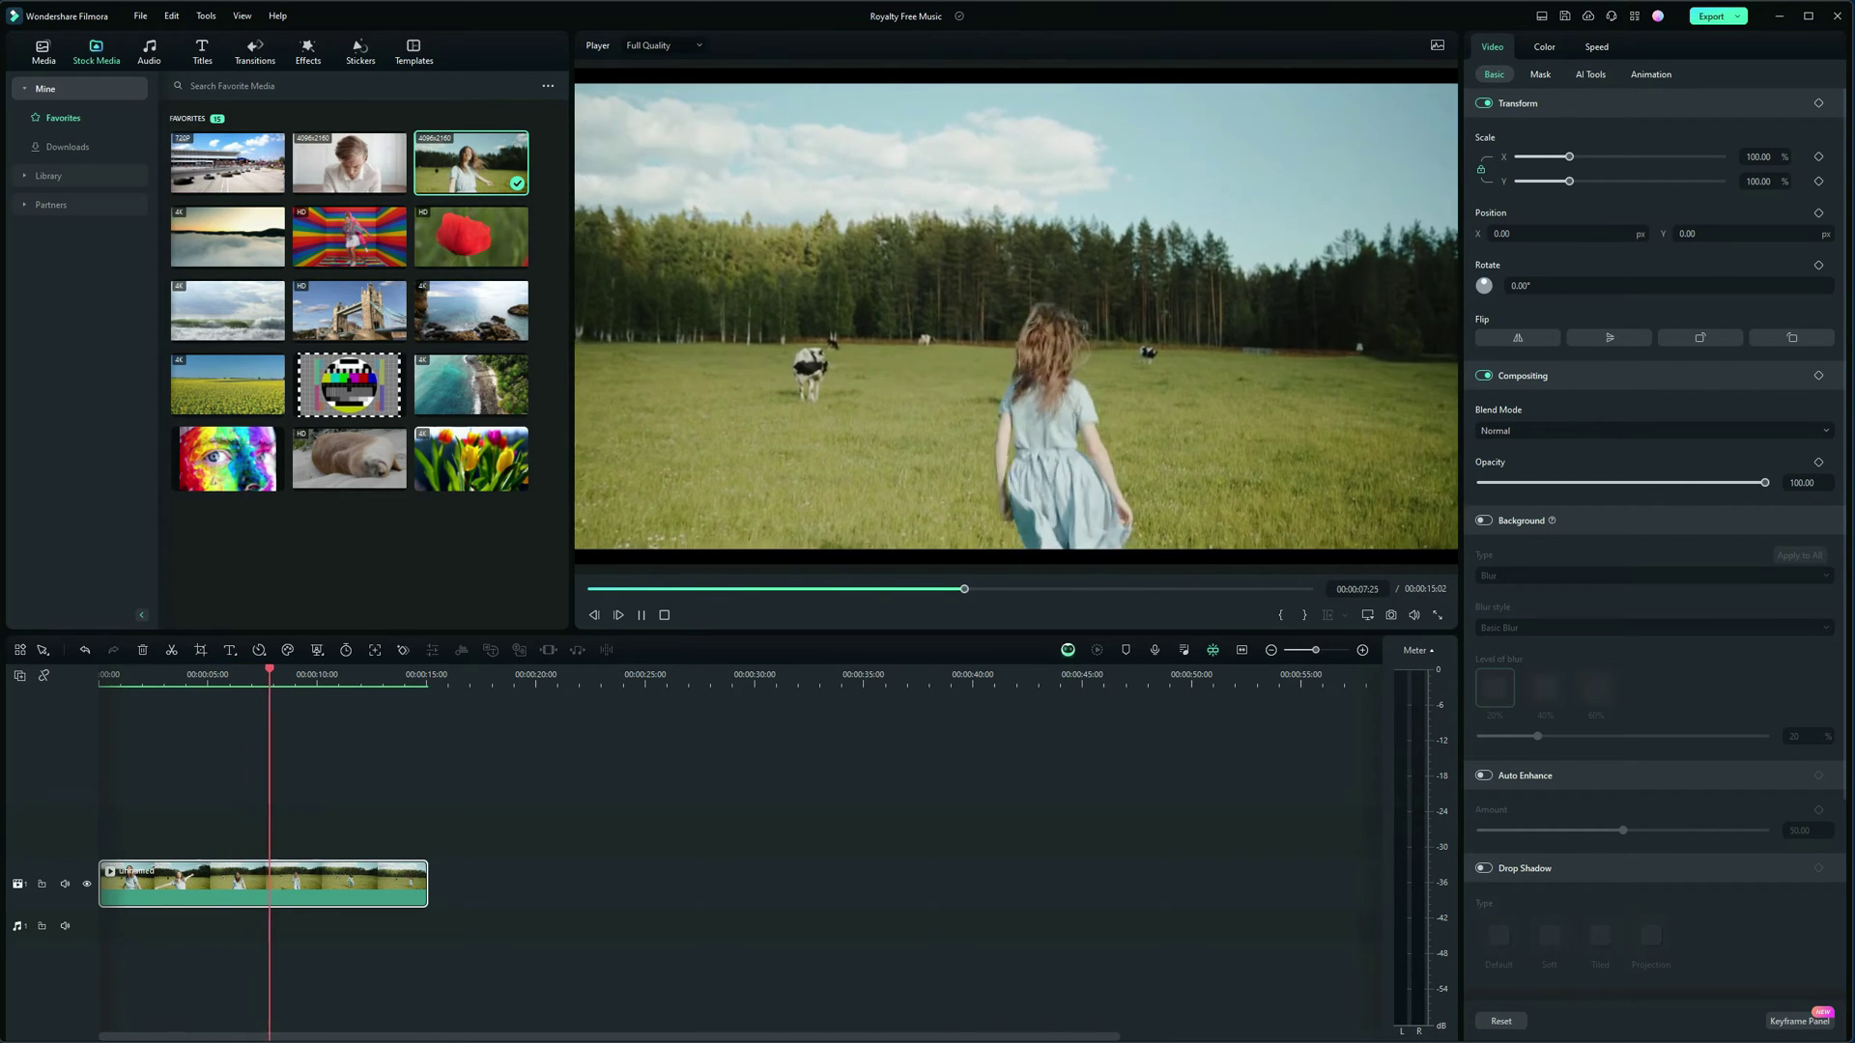
# Pause the preview and confirm the Generated music list is empty before returning to the AI Music tool
pyautogui.press('space')
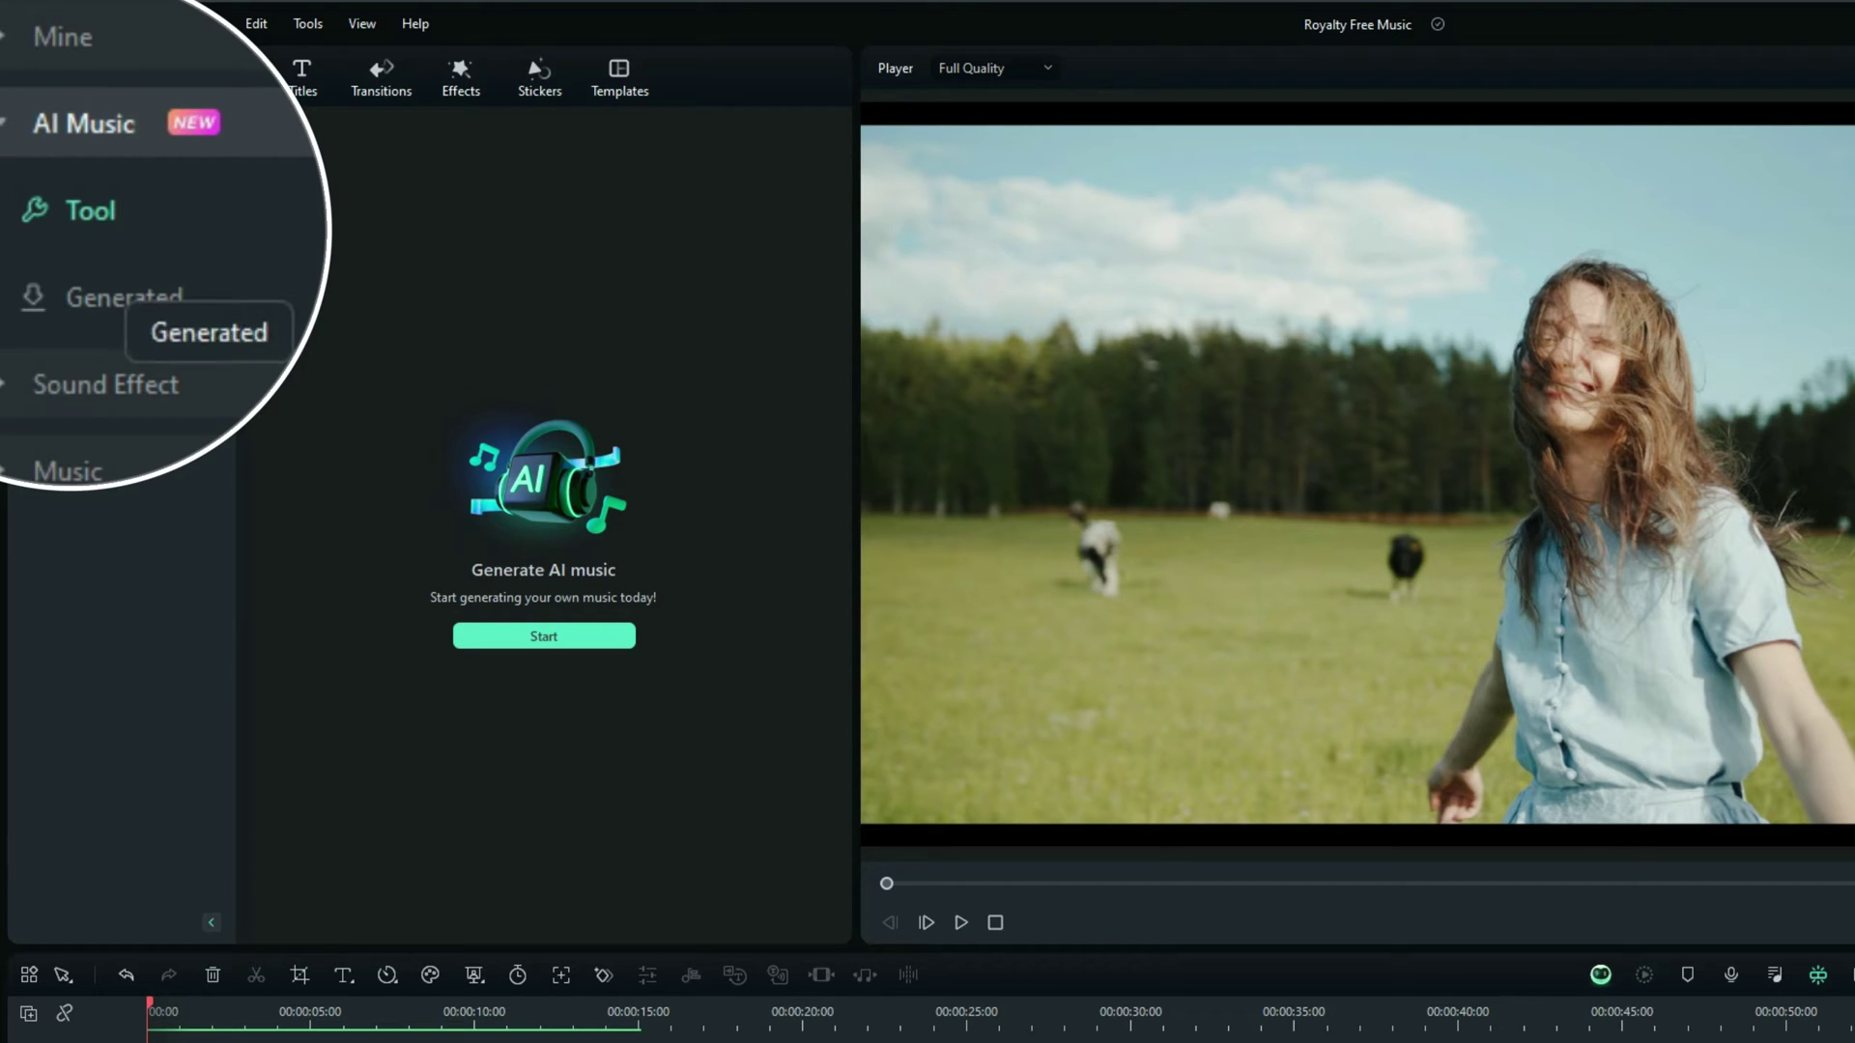
pyautogui.click(123, 297)
pyautogui.click(89, 210)
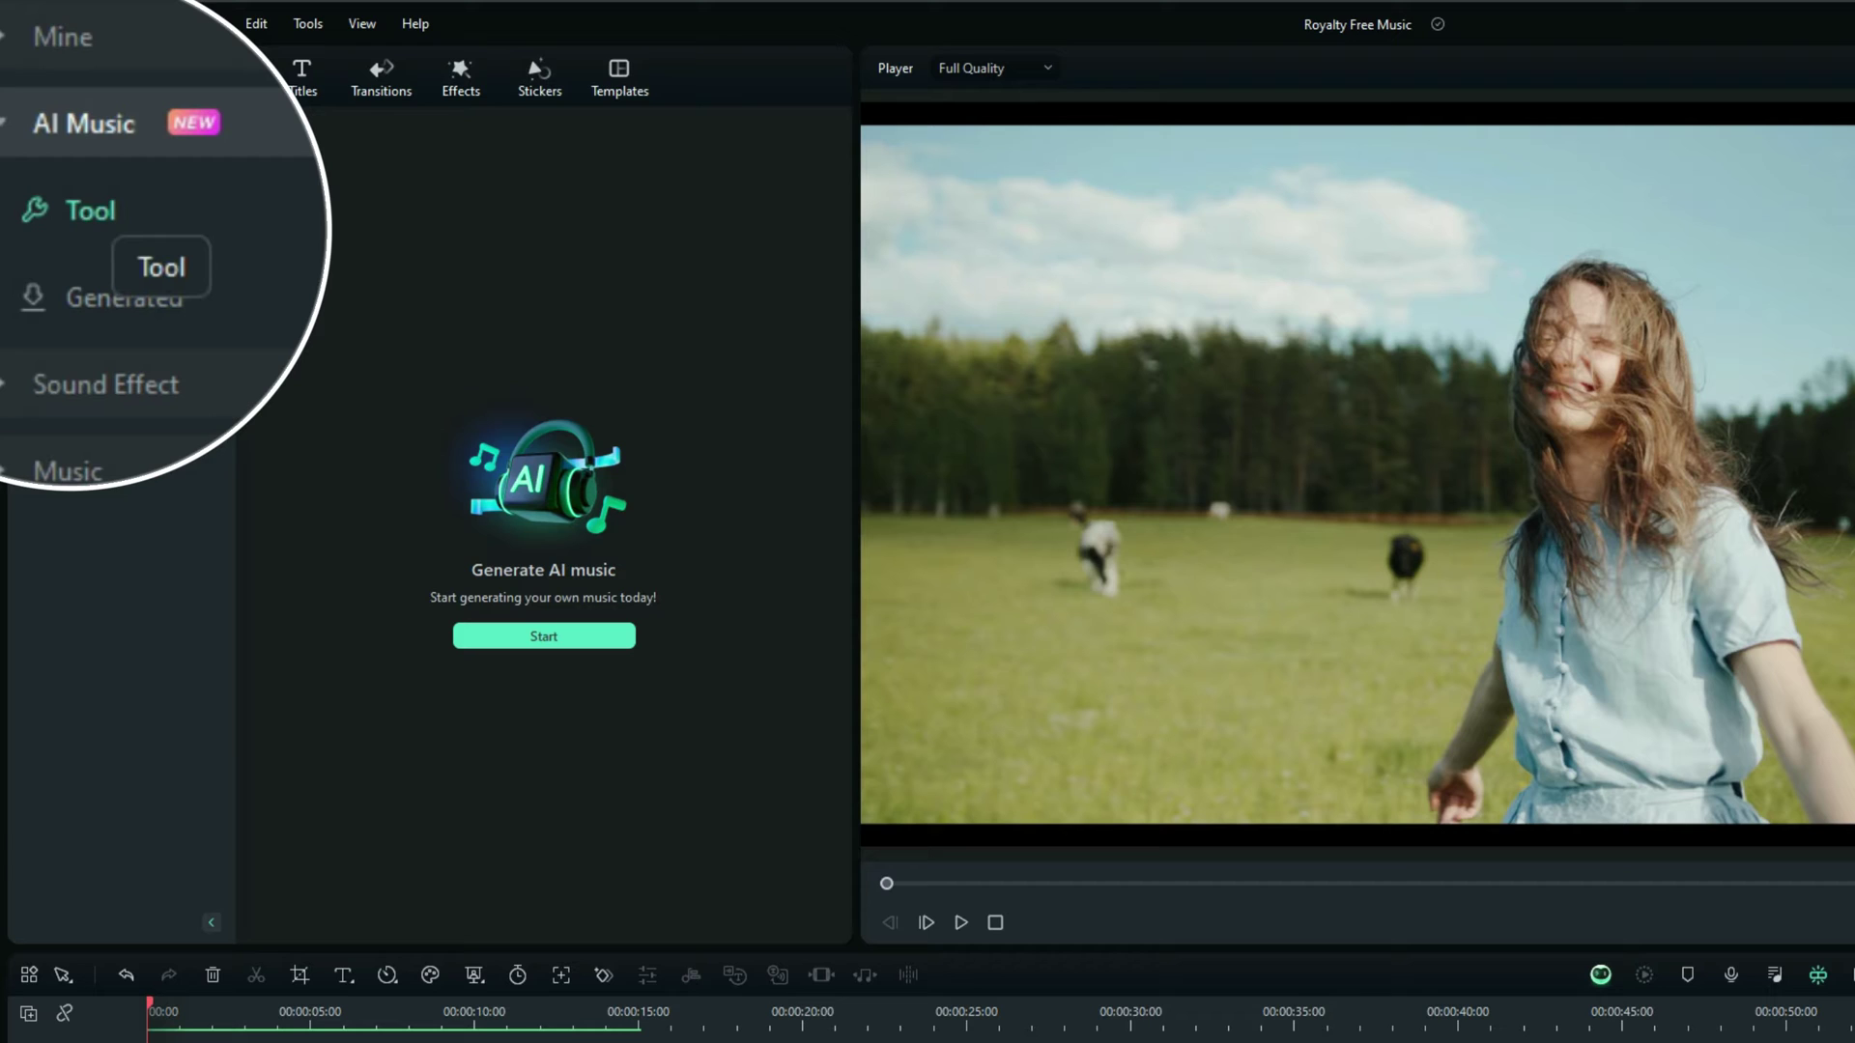
pyautogui.click(124, 297)
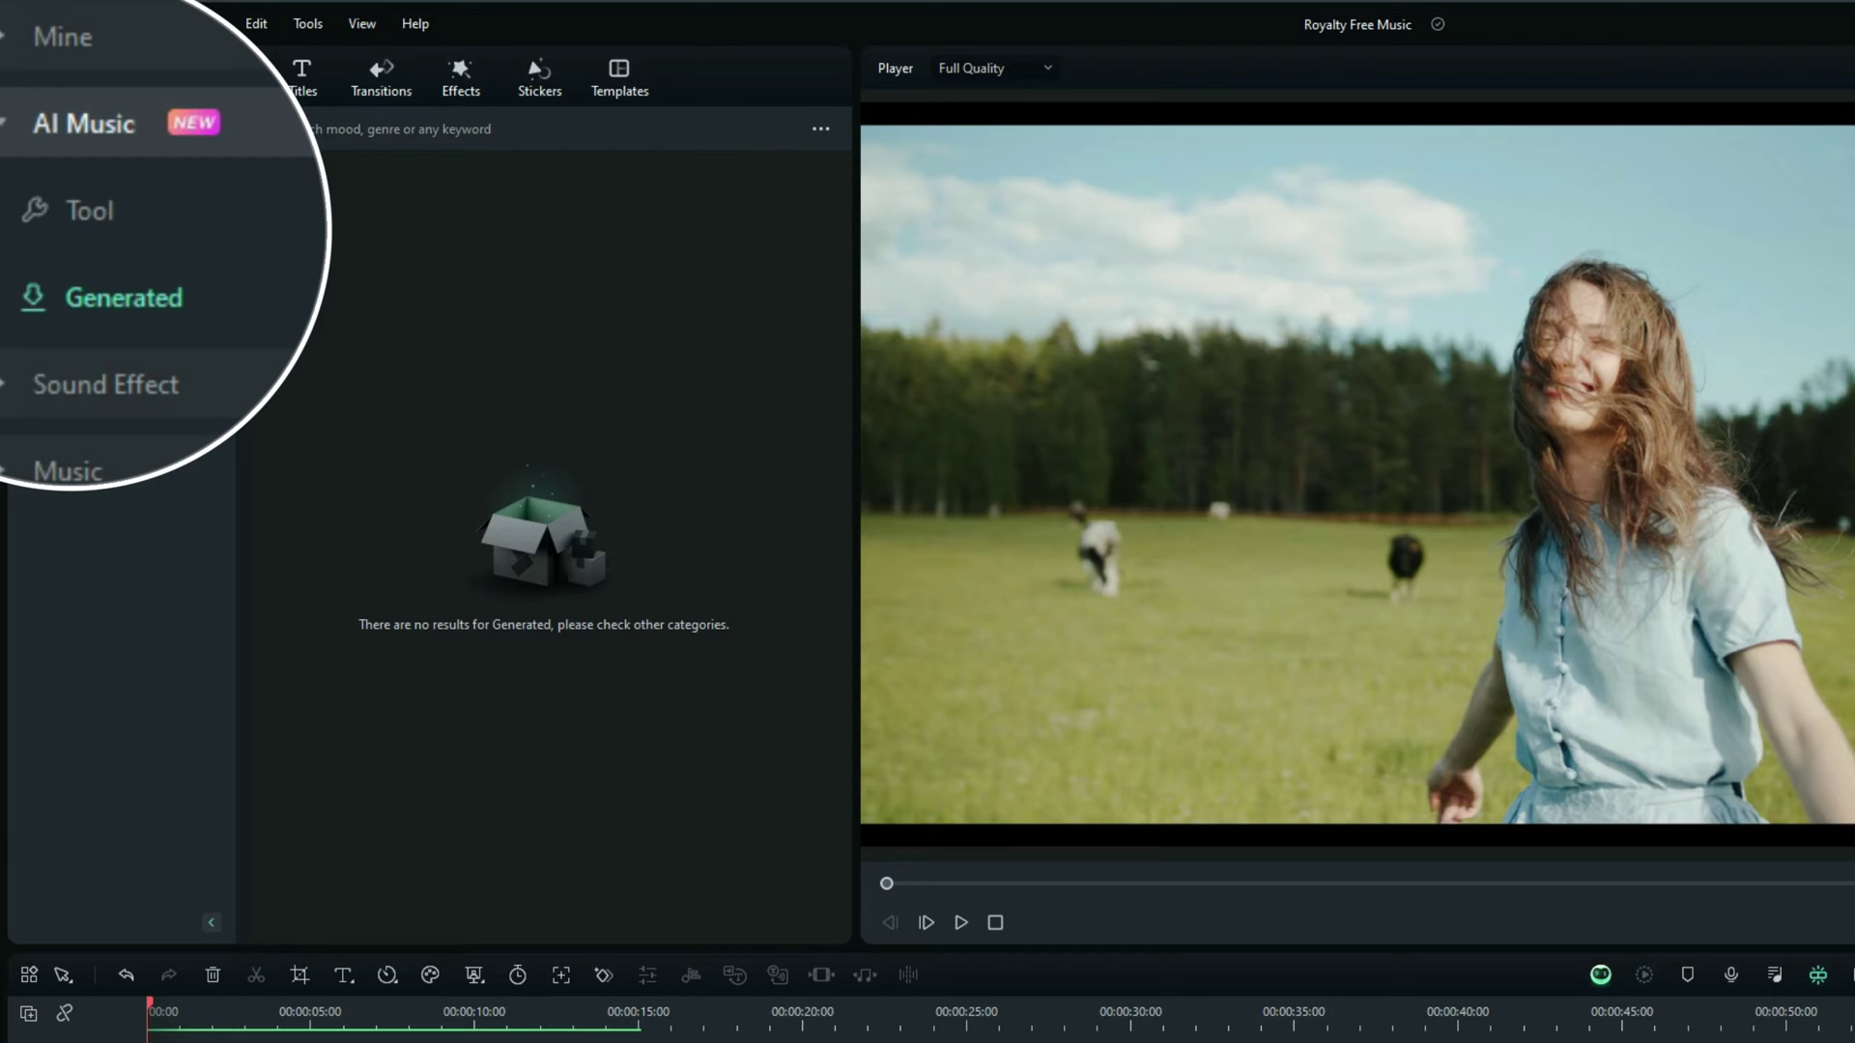
pyautogui.click(90, 211)
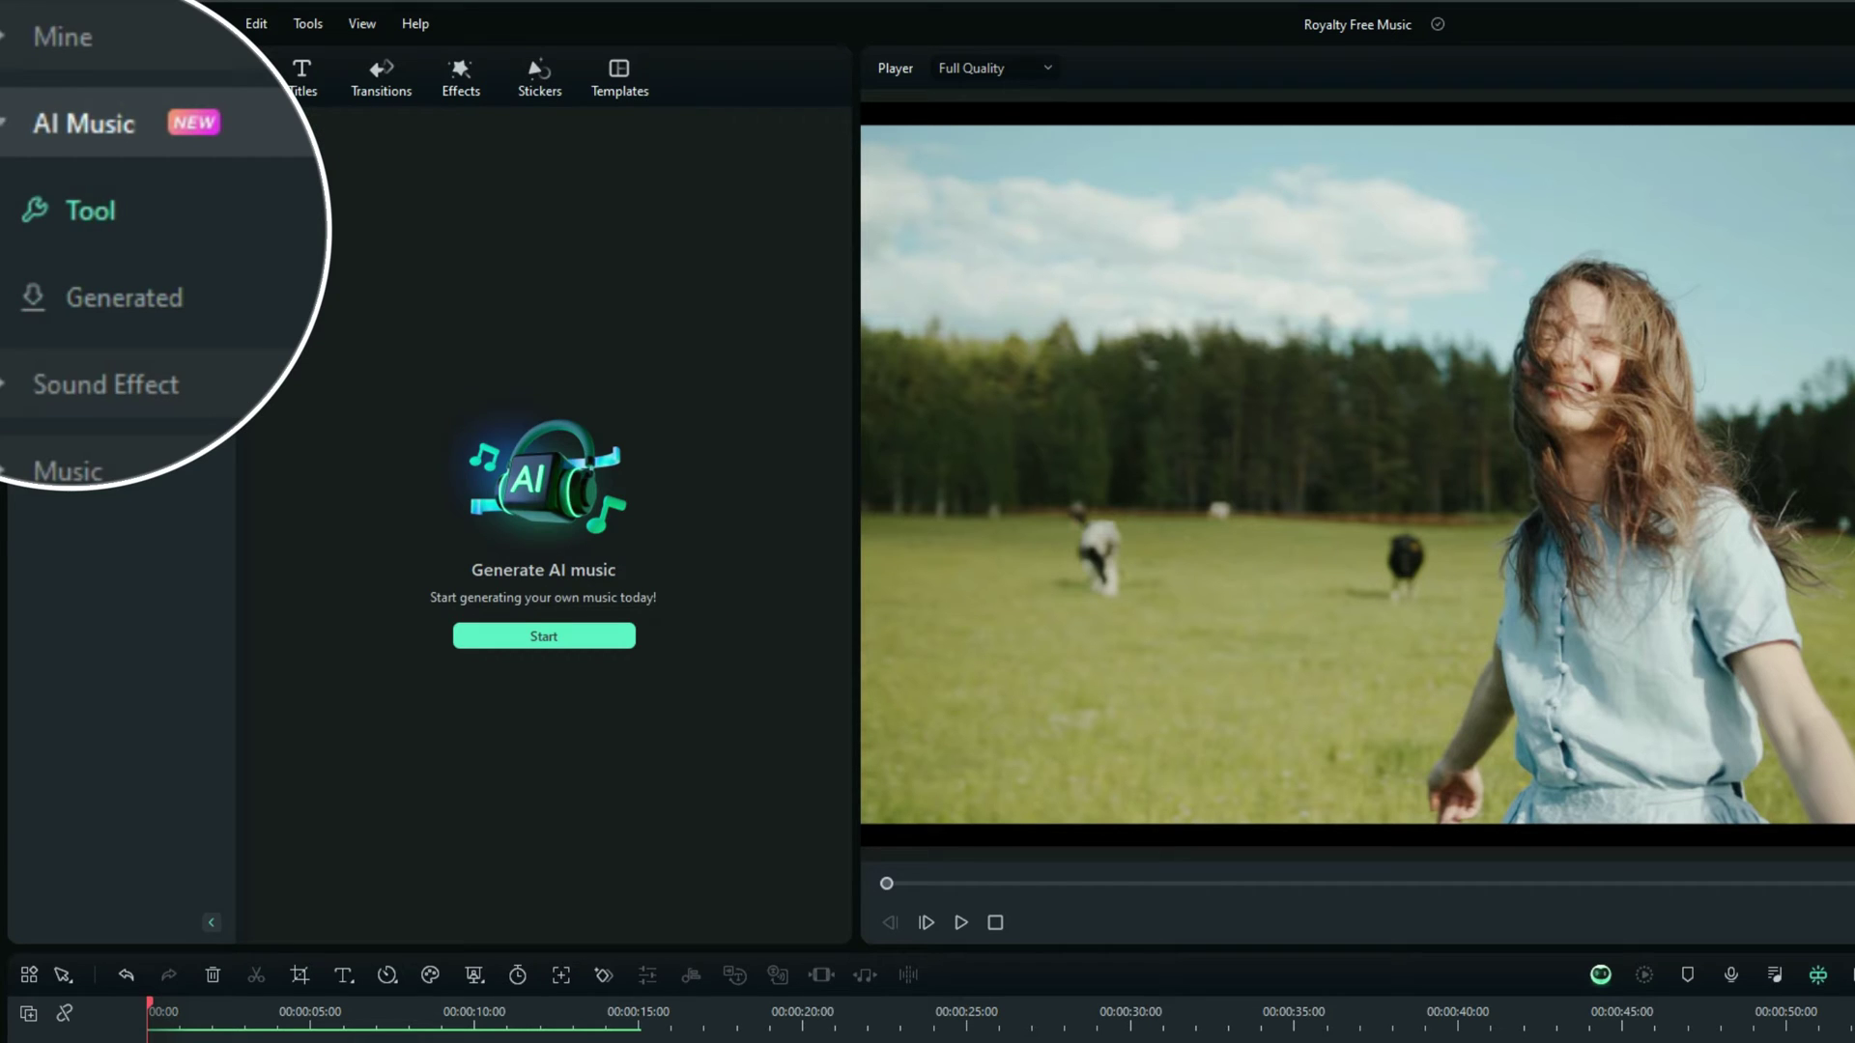
# Launch the AI Music Generator with Happy mood, 20-second duration and three tracks
pyautogui.click(543, 635)
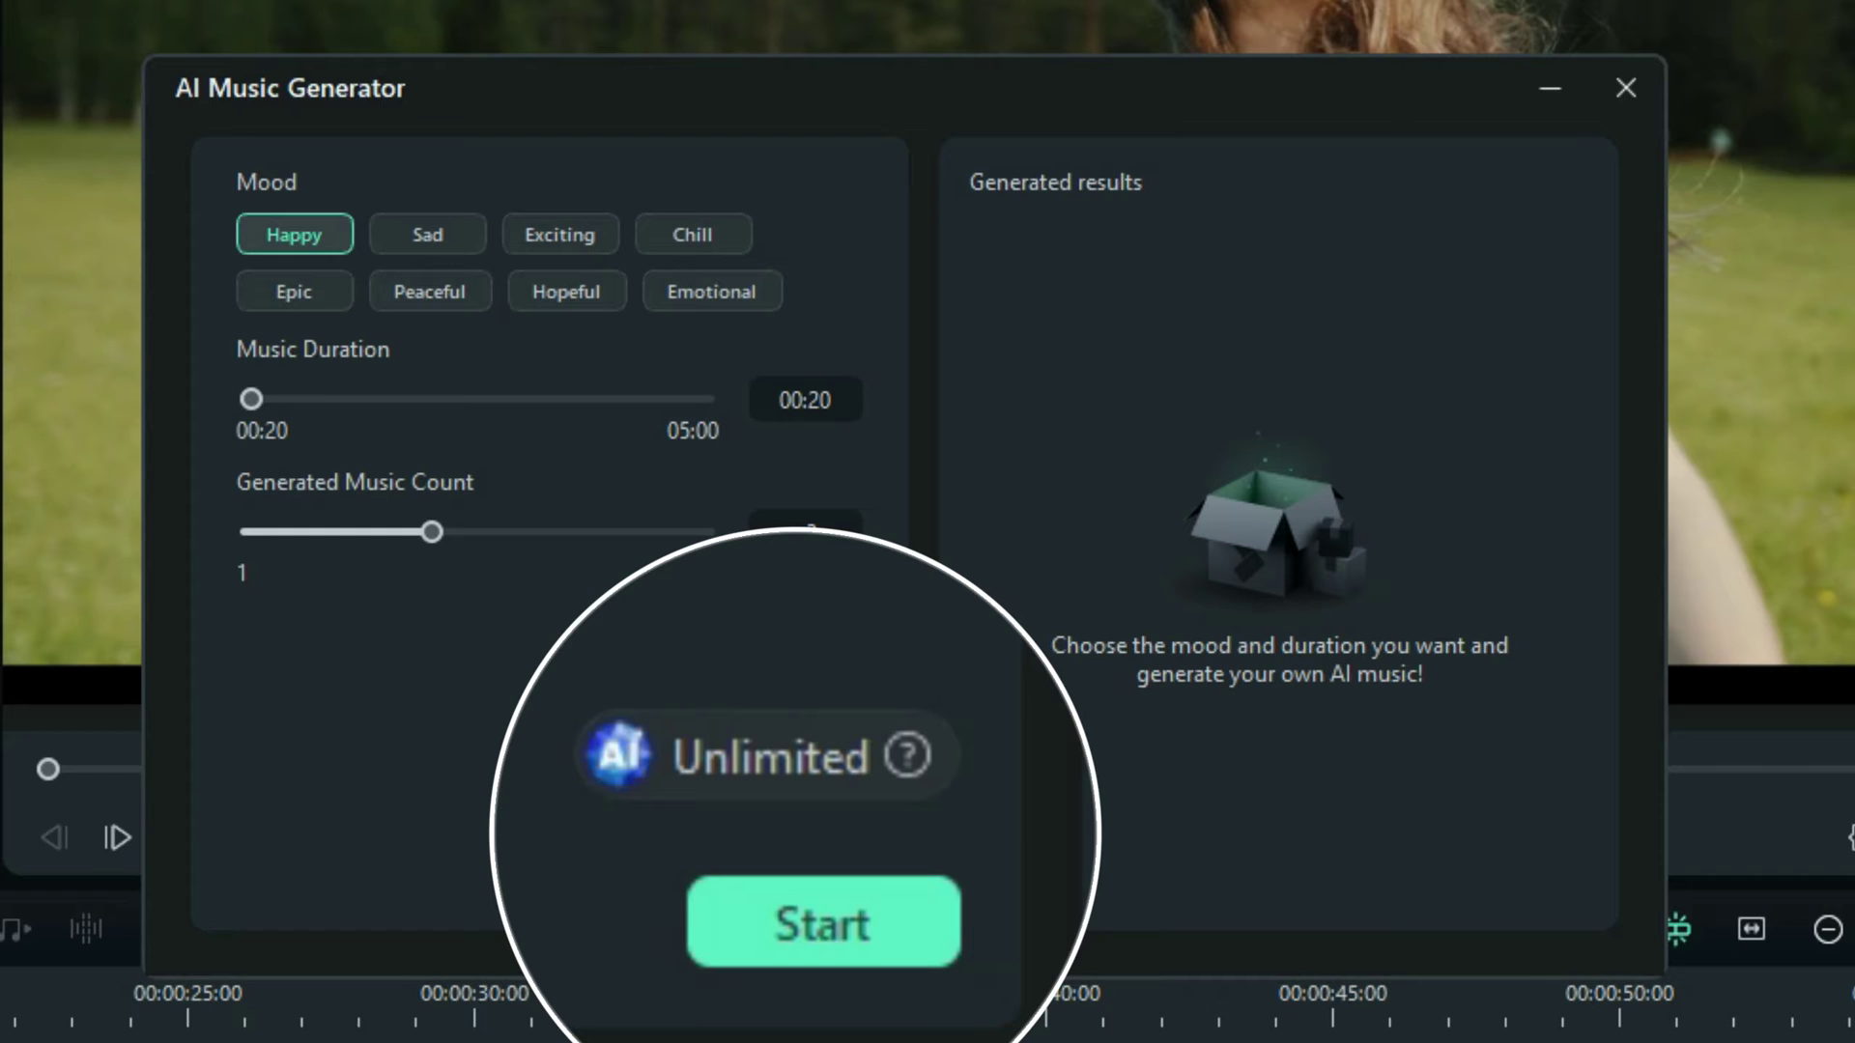
# Generate three 20-second Happy tracks and preview Happy_009 and Happy_010
pyautogui.click(810, 880)
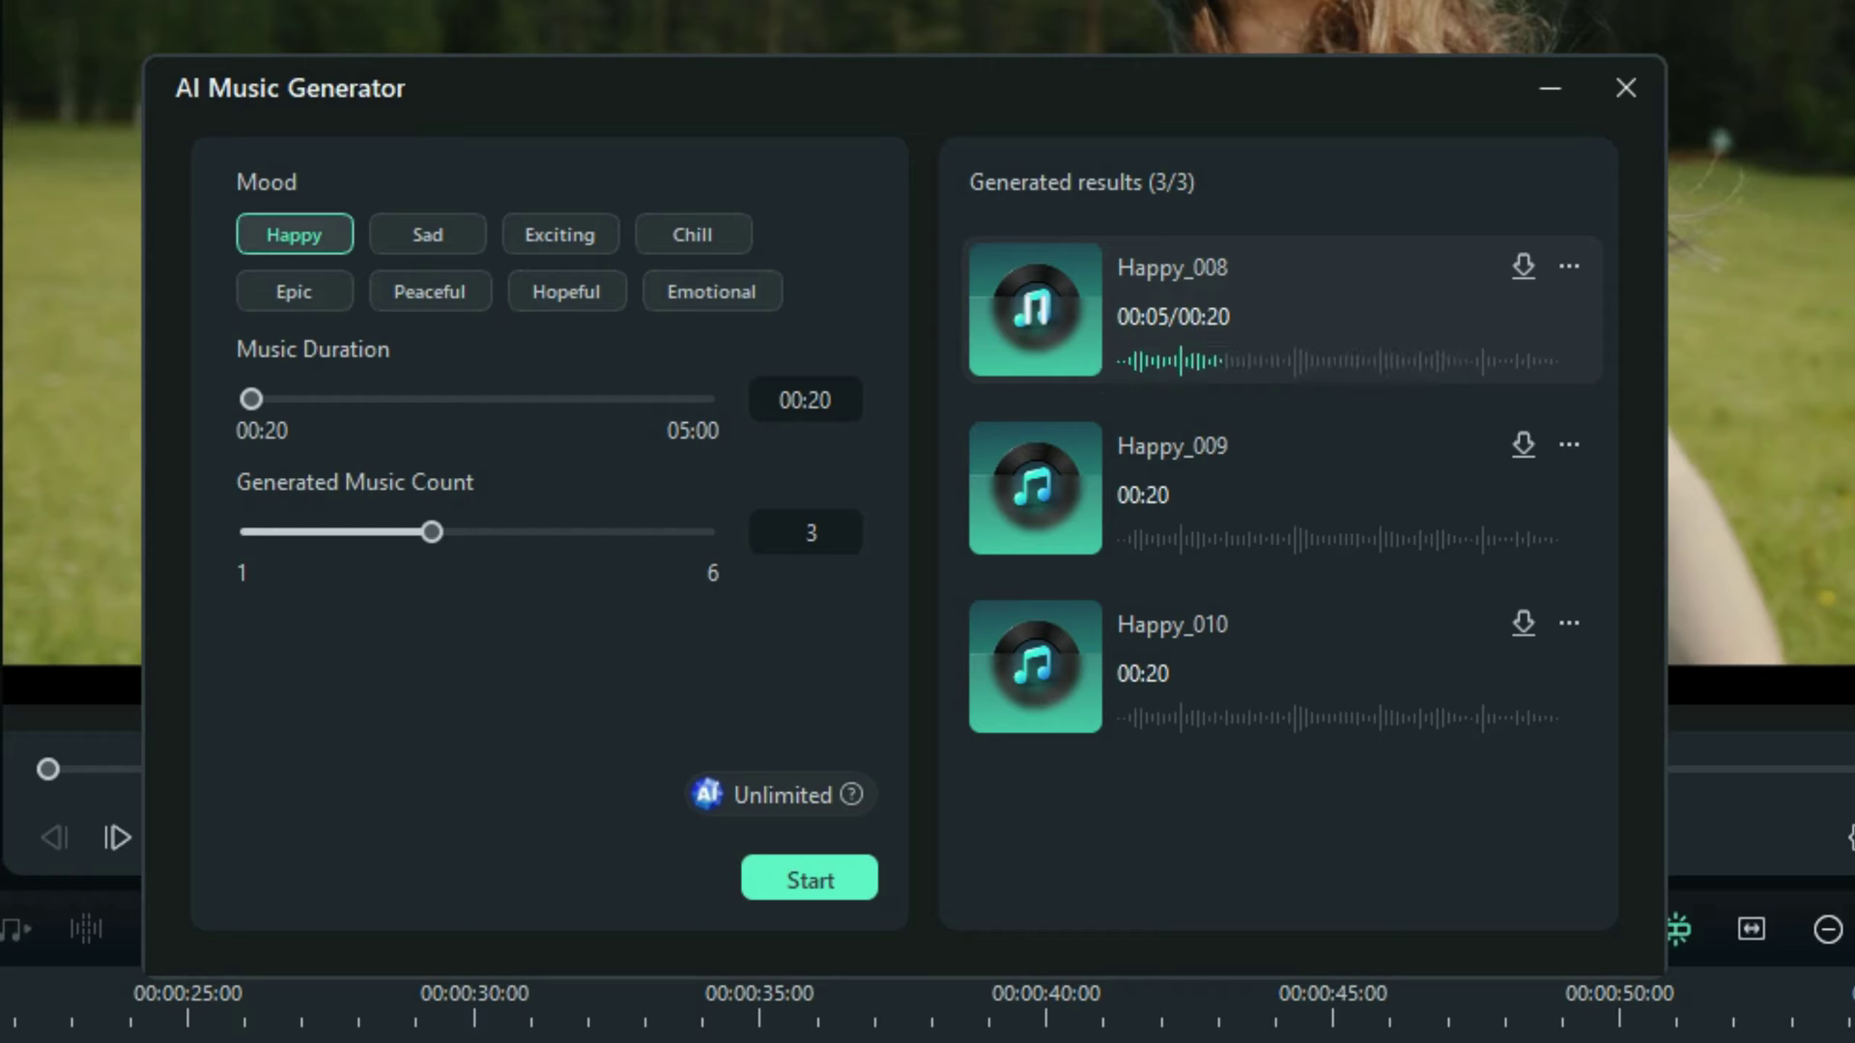
pyautogui.click(1035, 309)
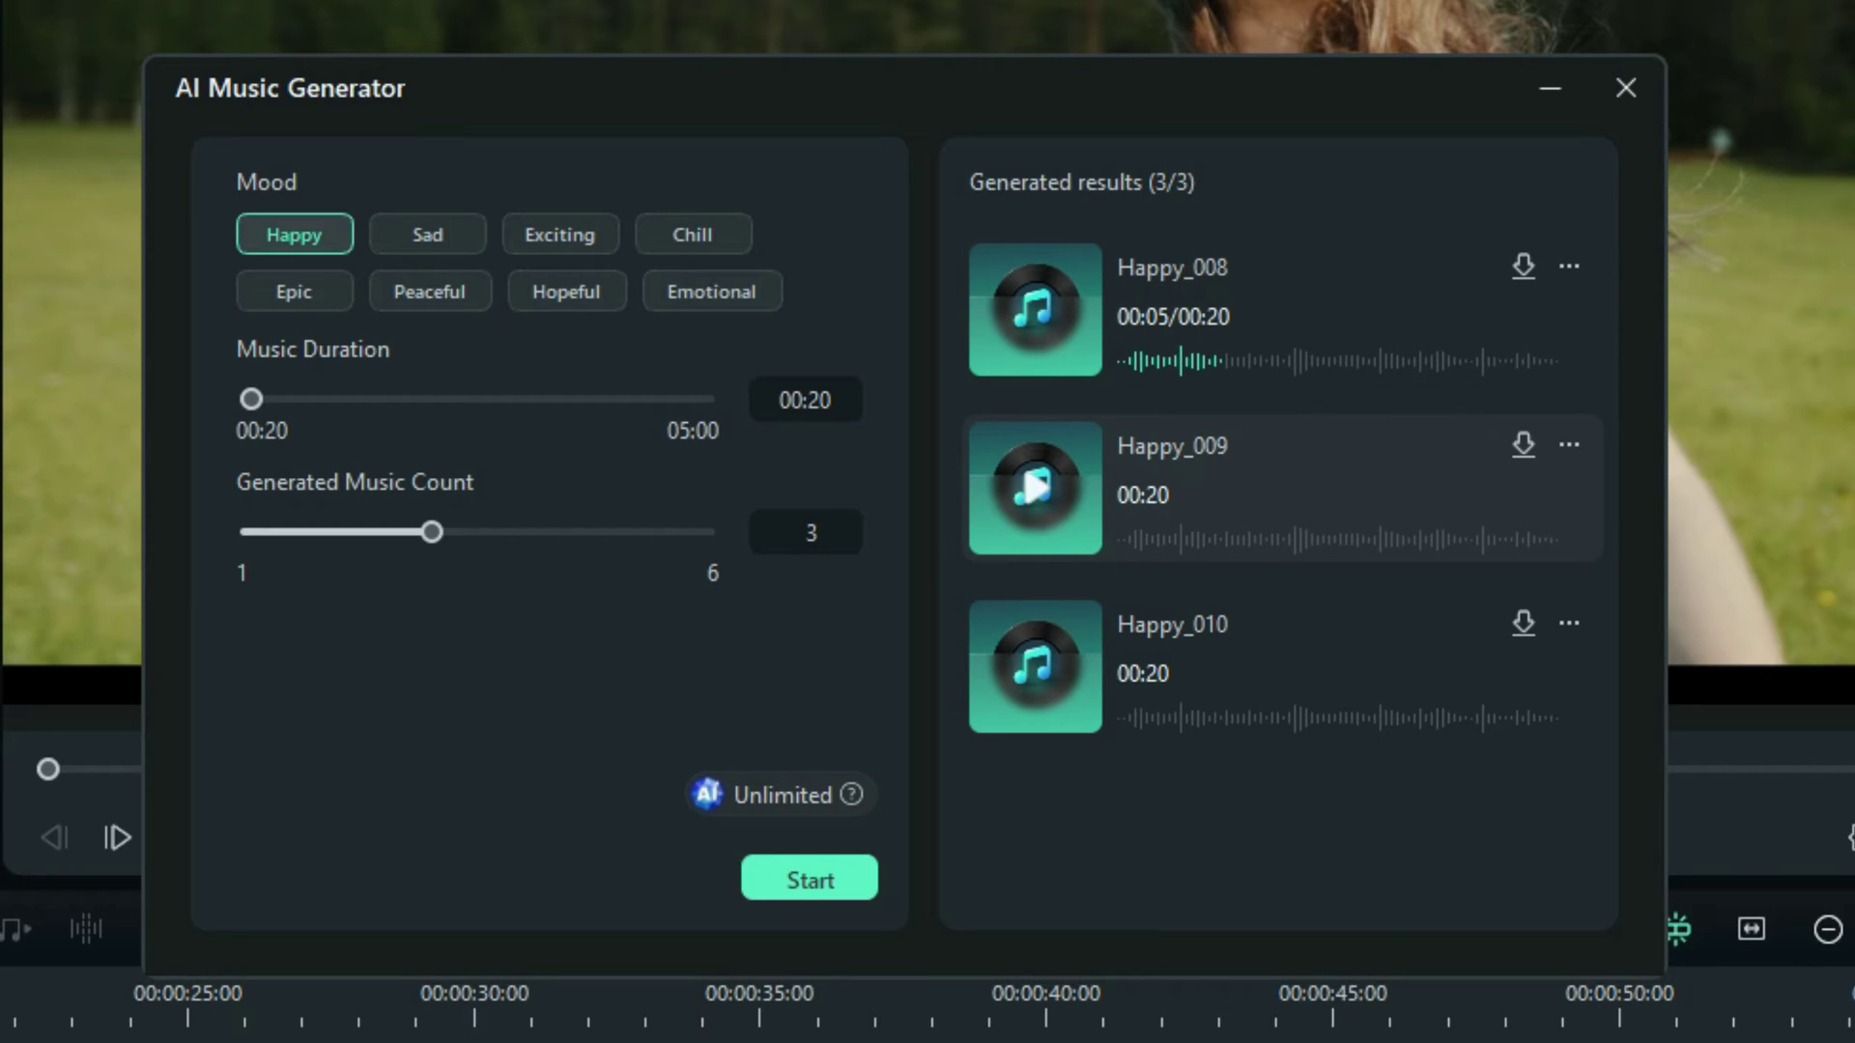
pyautogui.click(1282, 539)
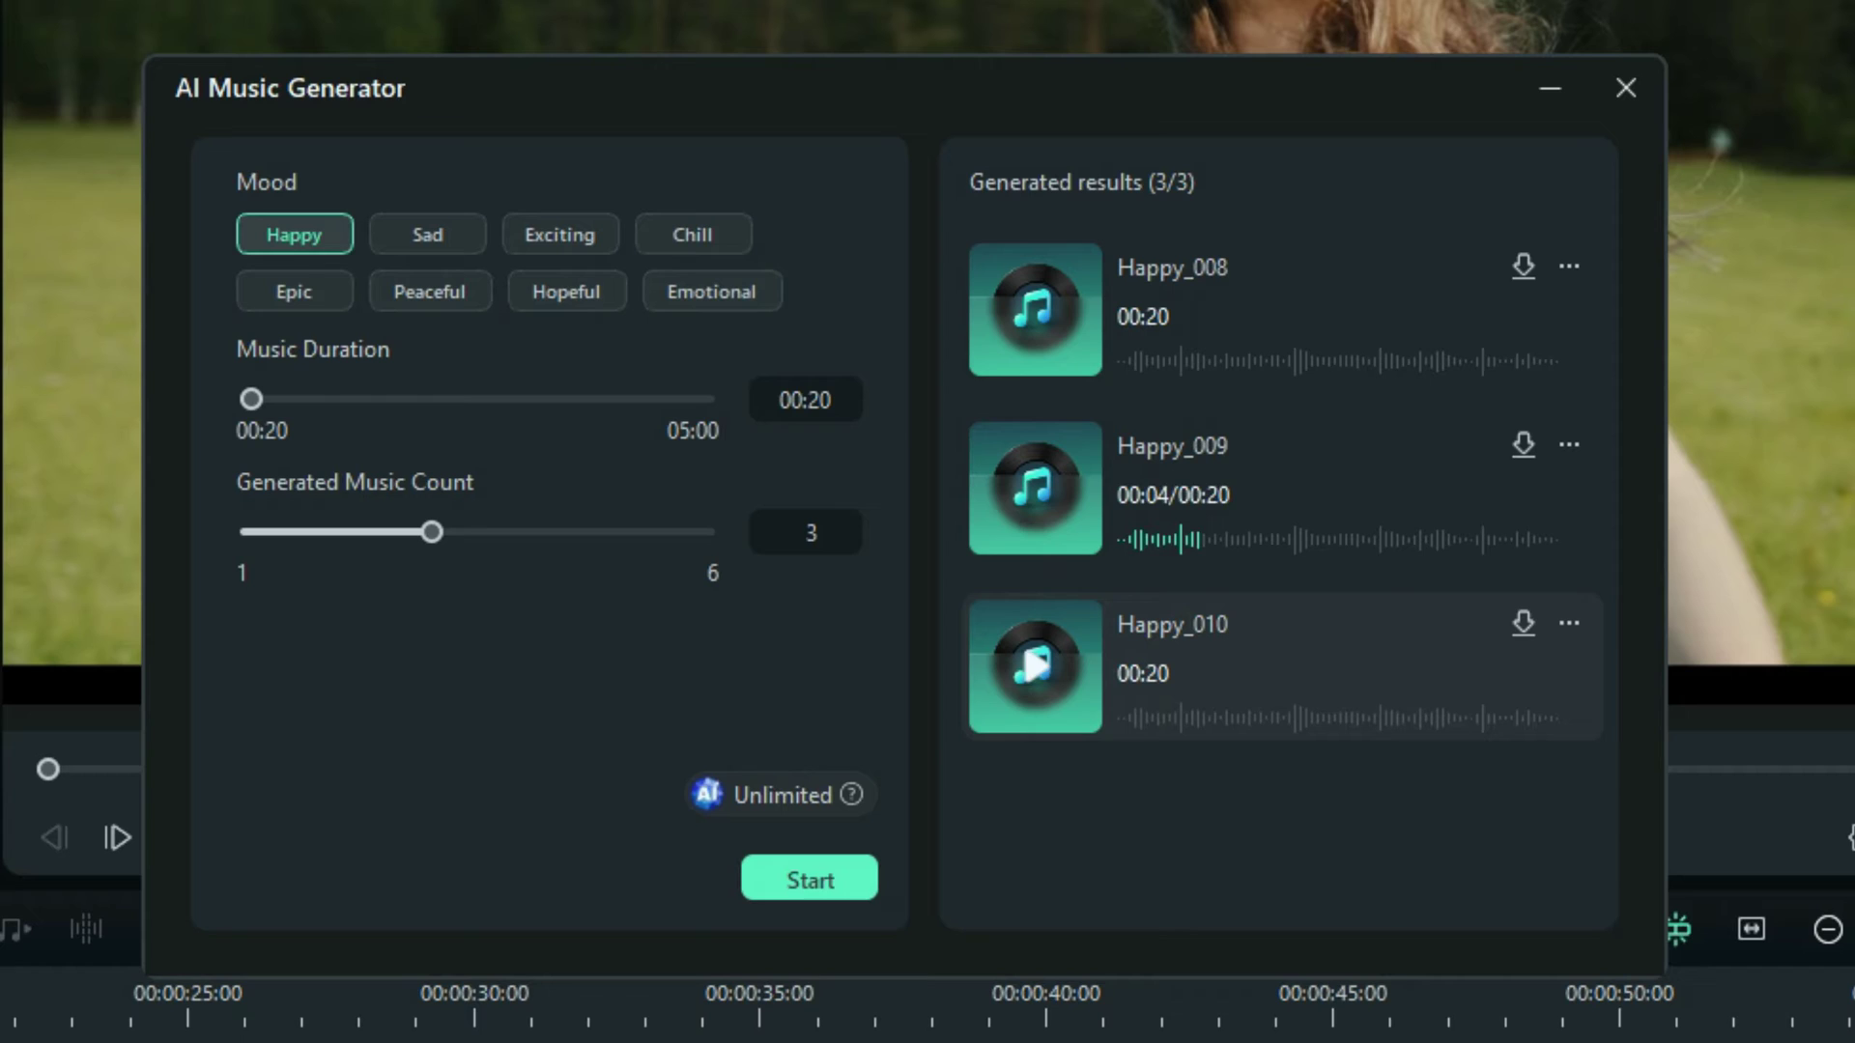
pyautogui.click(1034, 664)
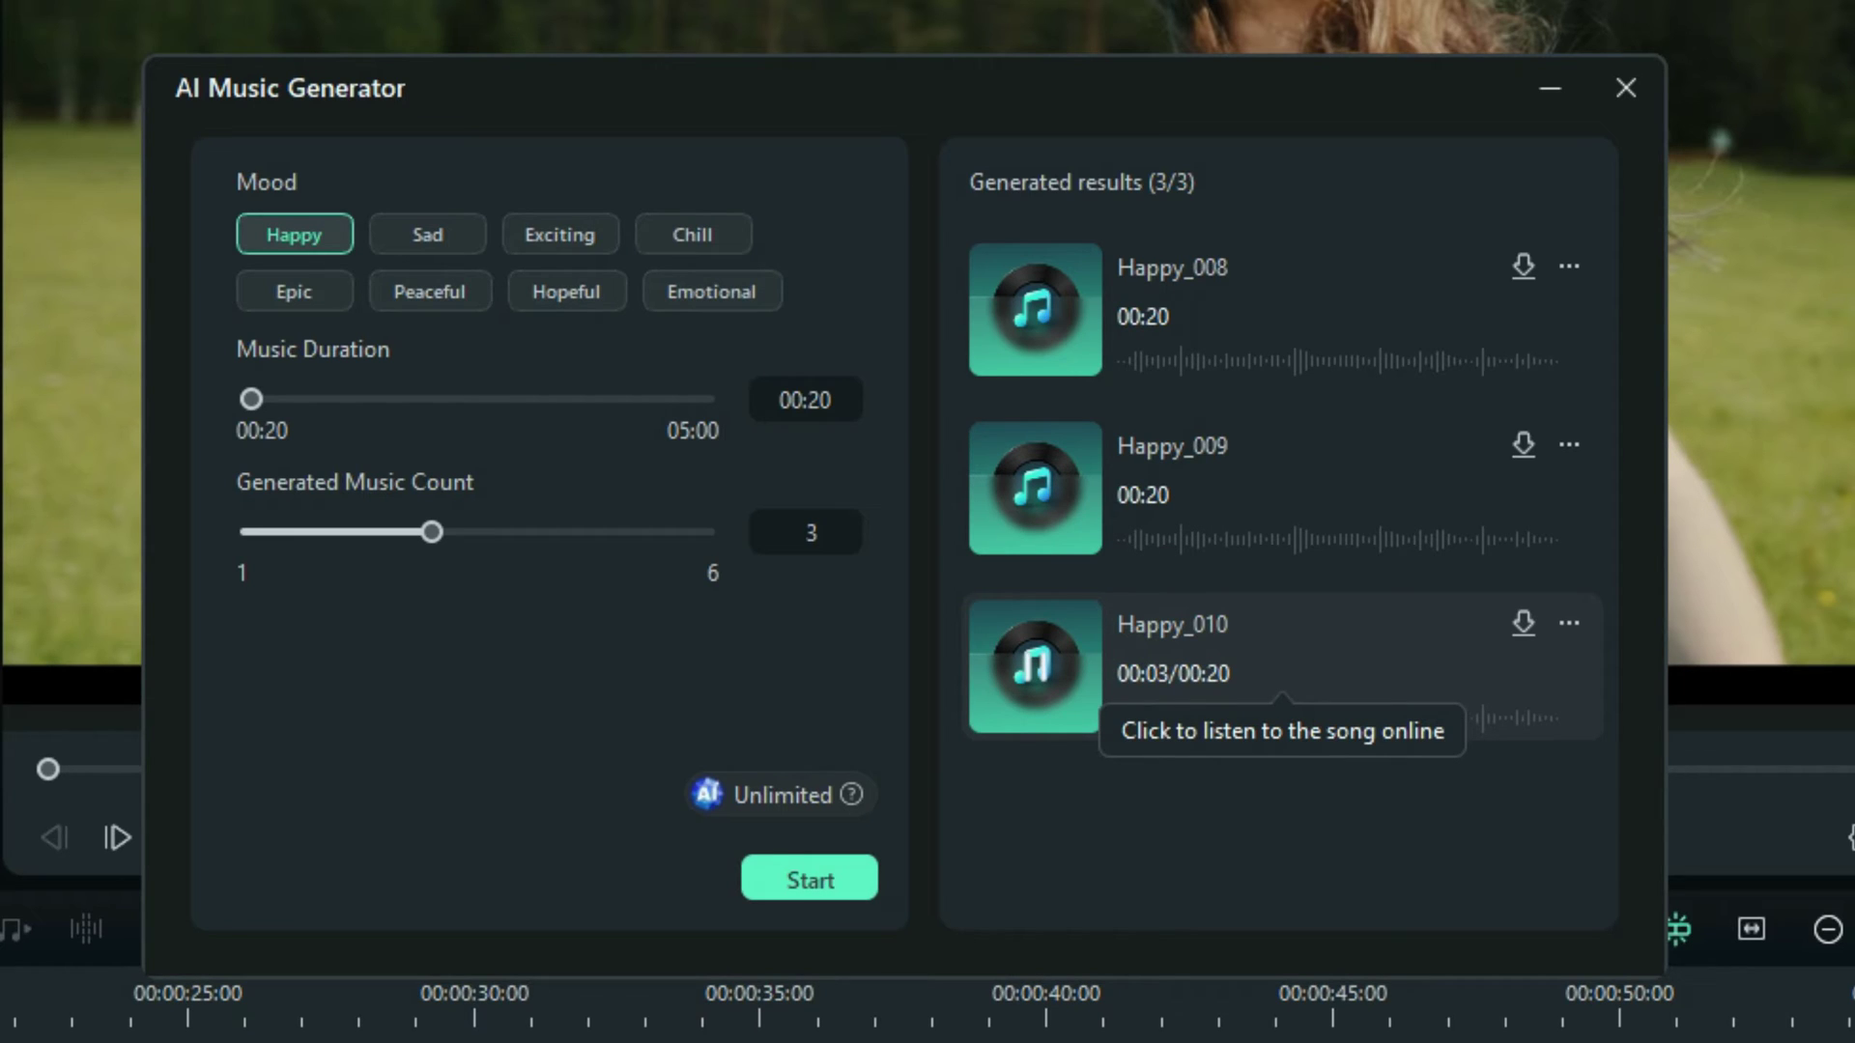
pyautogui.click(1033, 665)
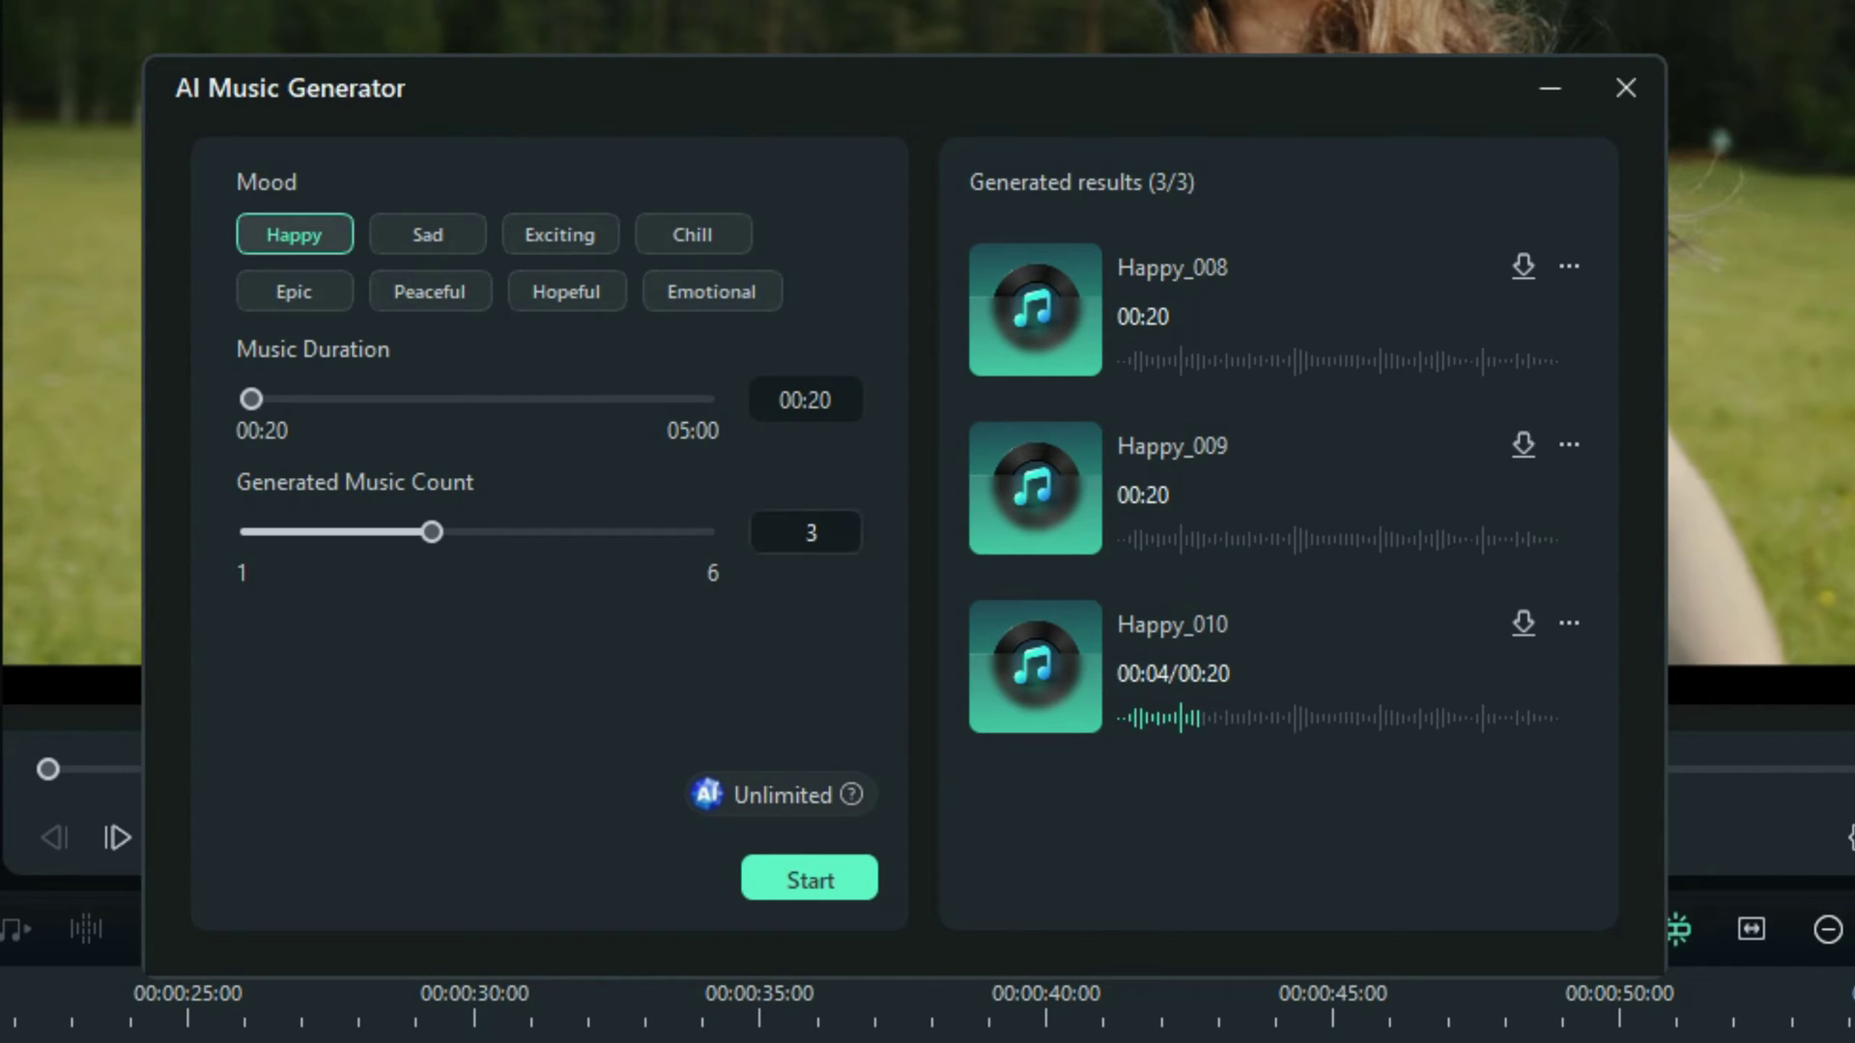
# Set the track count to 1 and generate and preview Happy_011
pyautogui.moveTo(432, 531); pyautogui.dragTo(251, 531)
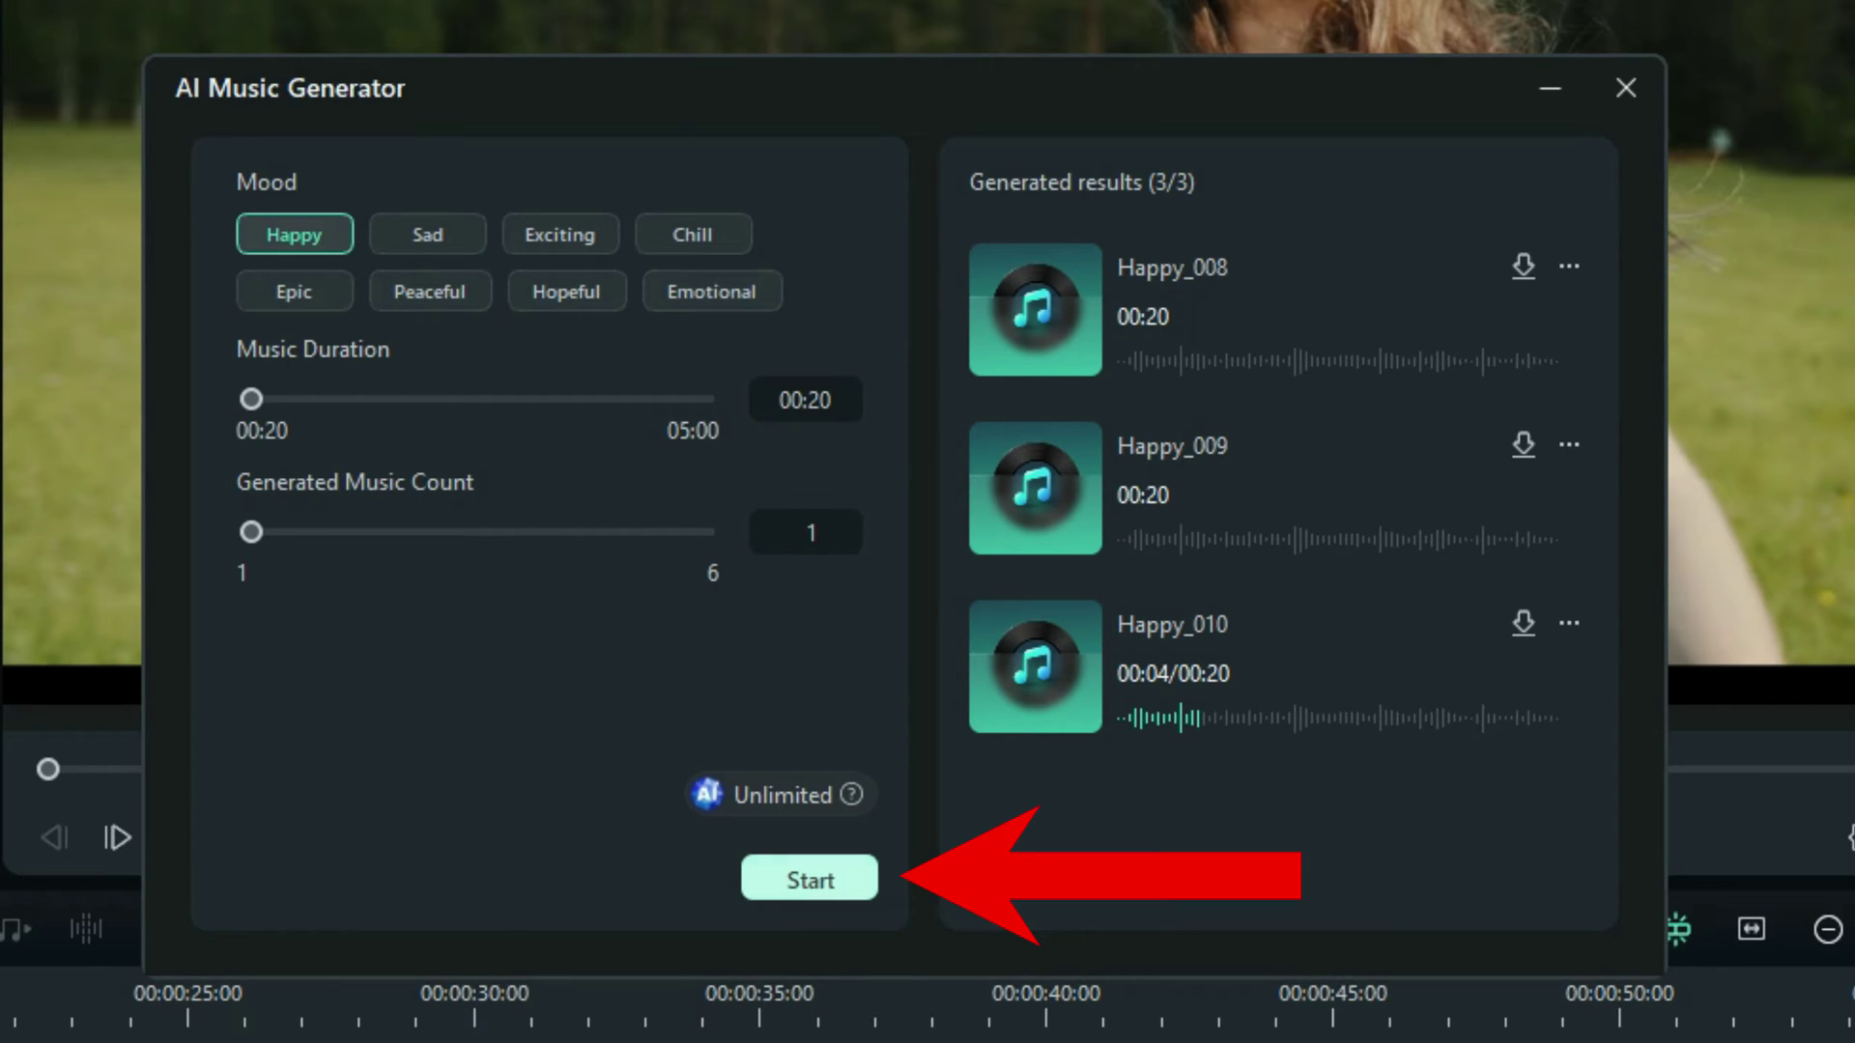
pyautogui.click(810, 877)
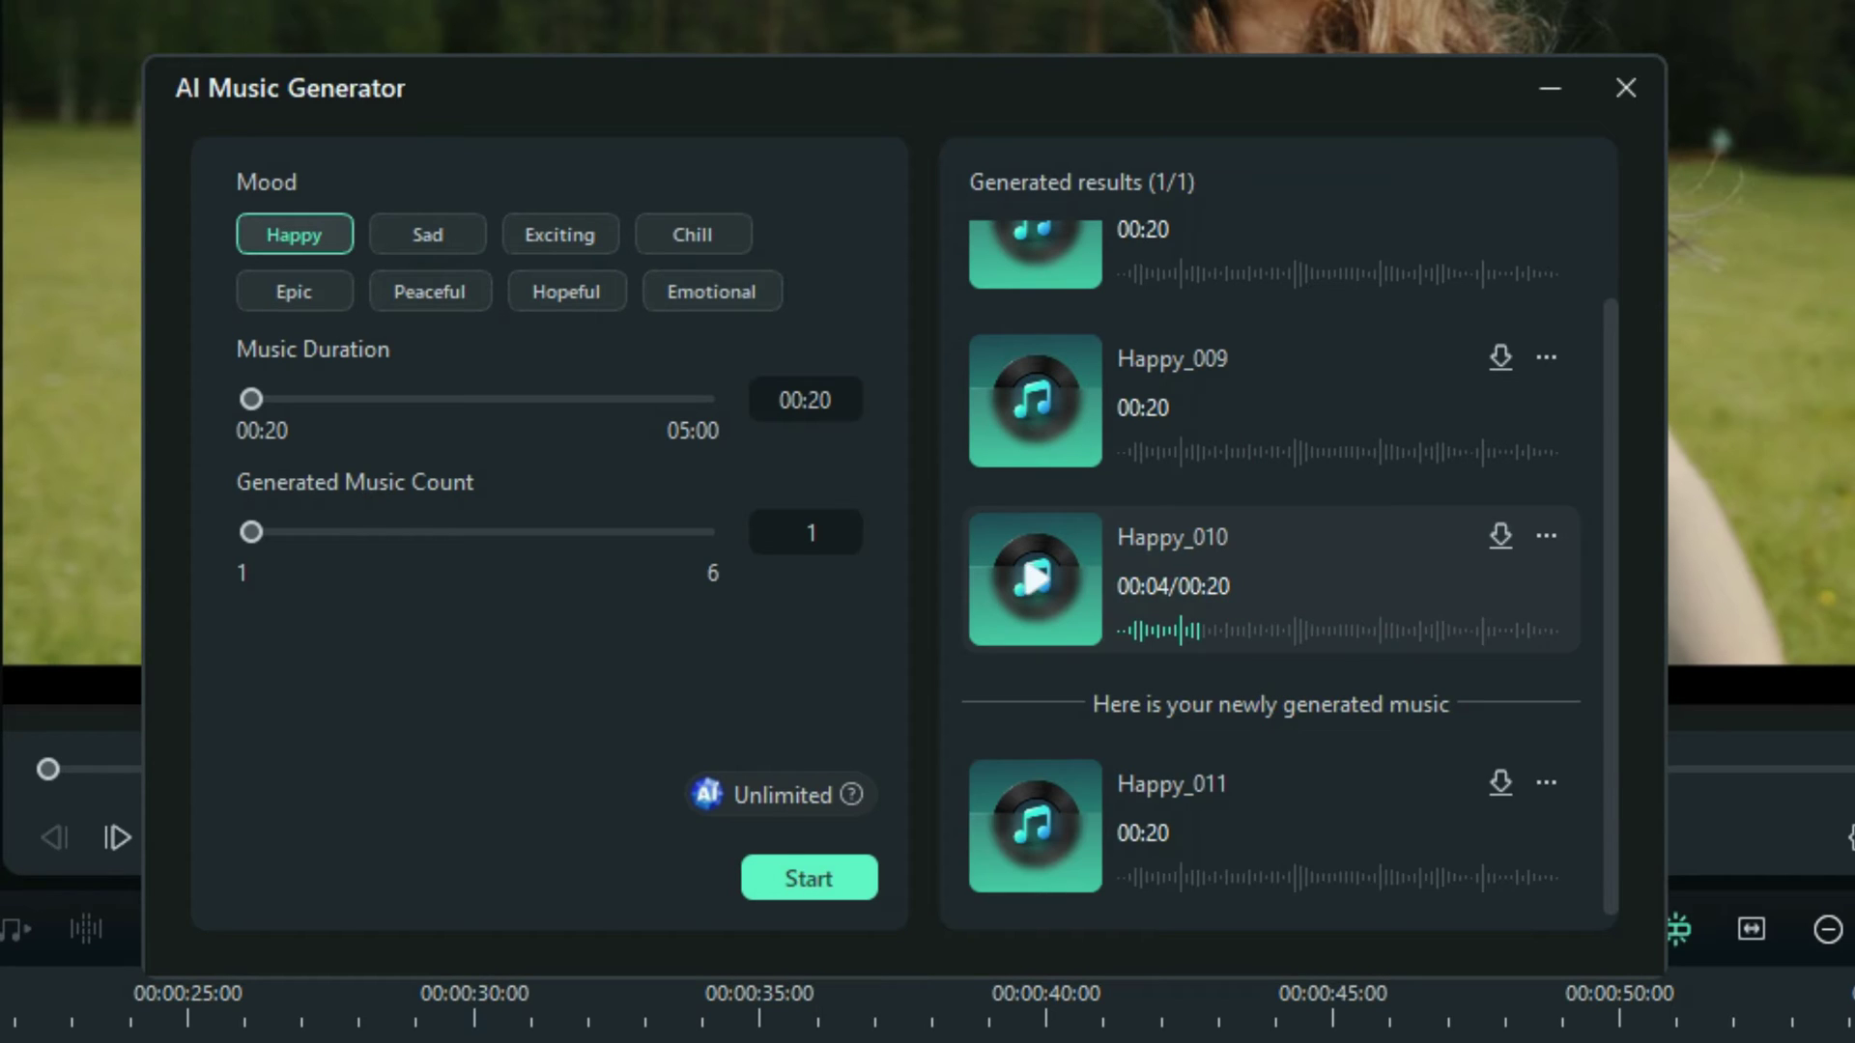
pyautogui.click(1036, 823)
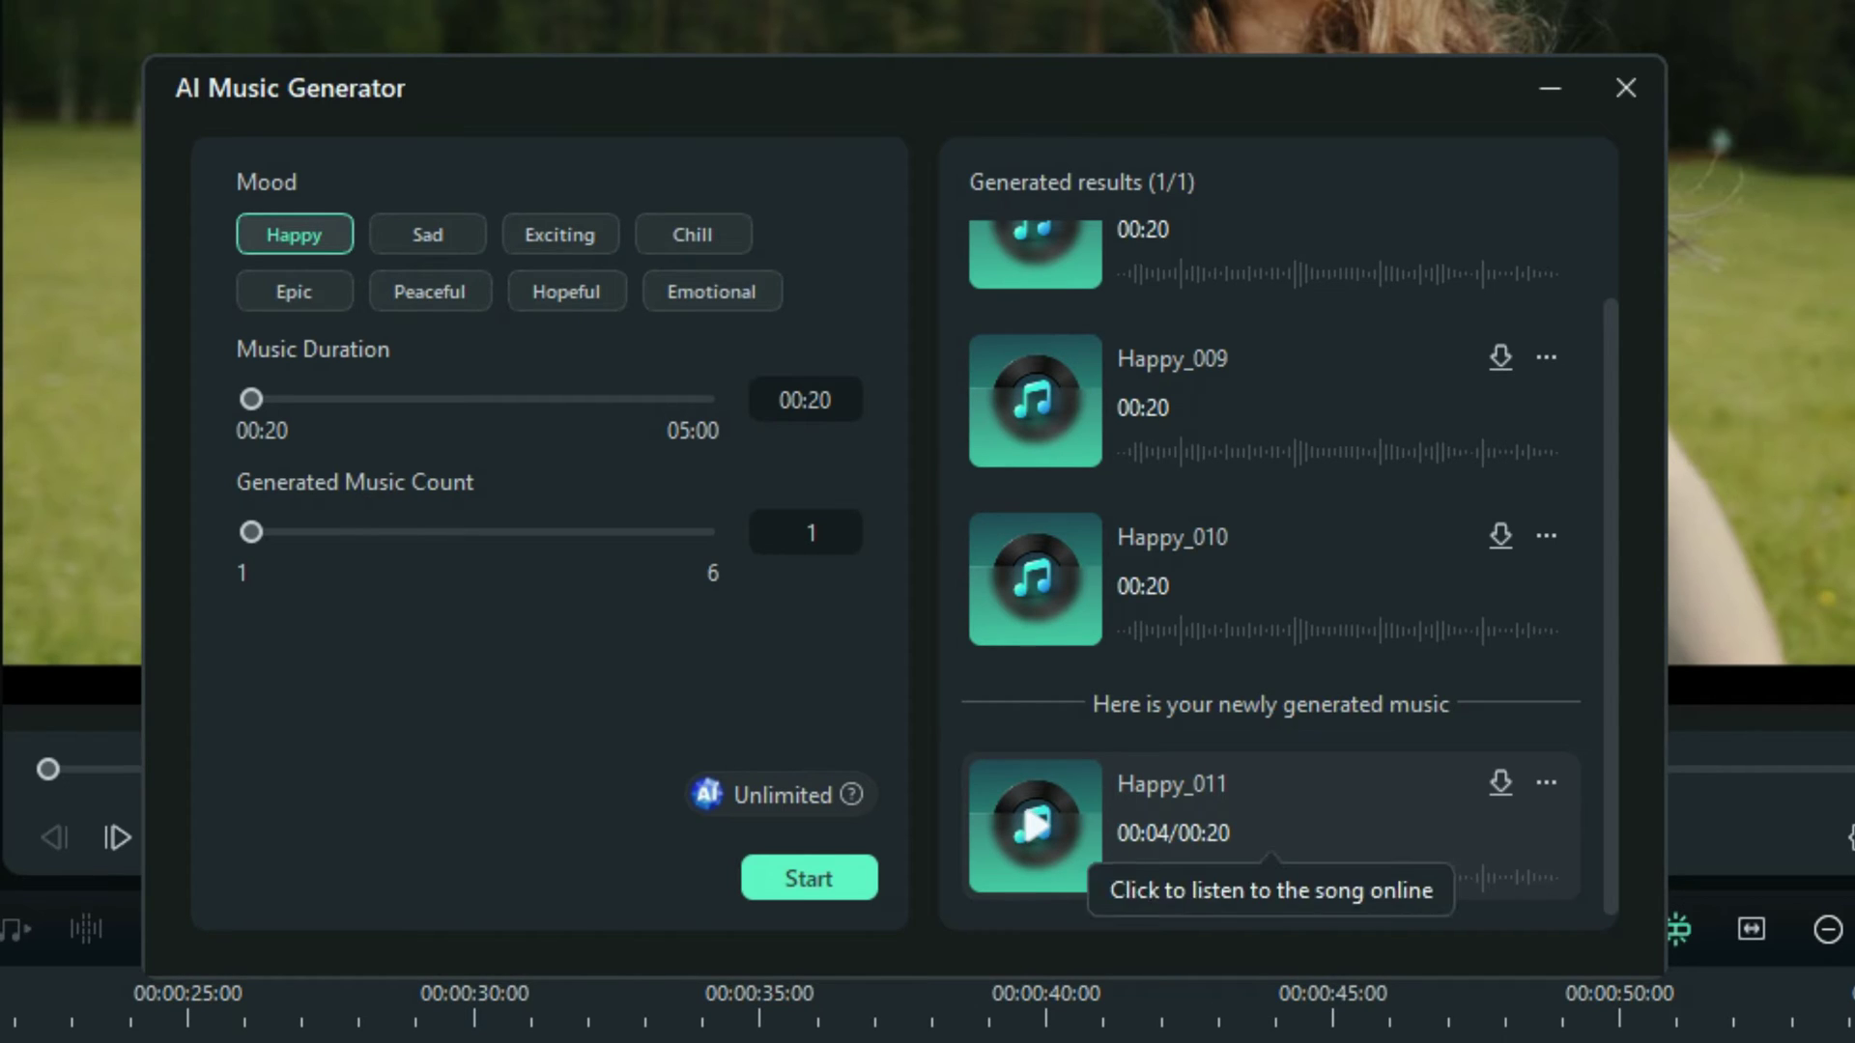
# Replay Happy_009, Happy_010 and Happy_008 to compare them
pyautogui.scroll(1, 1256, 628)
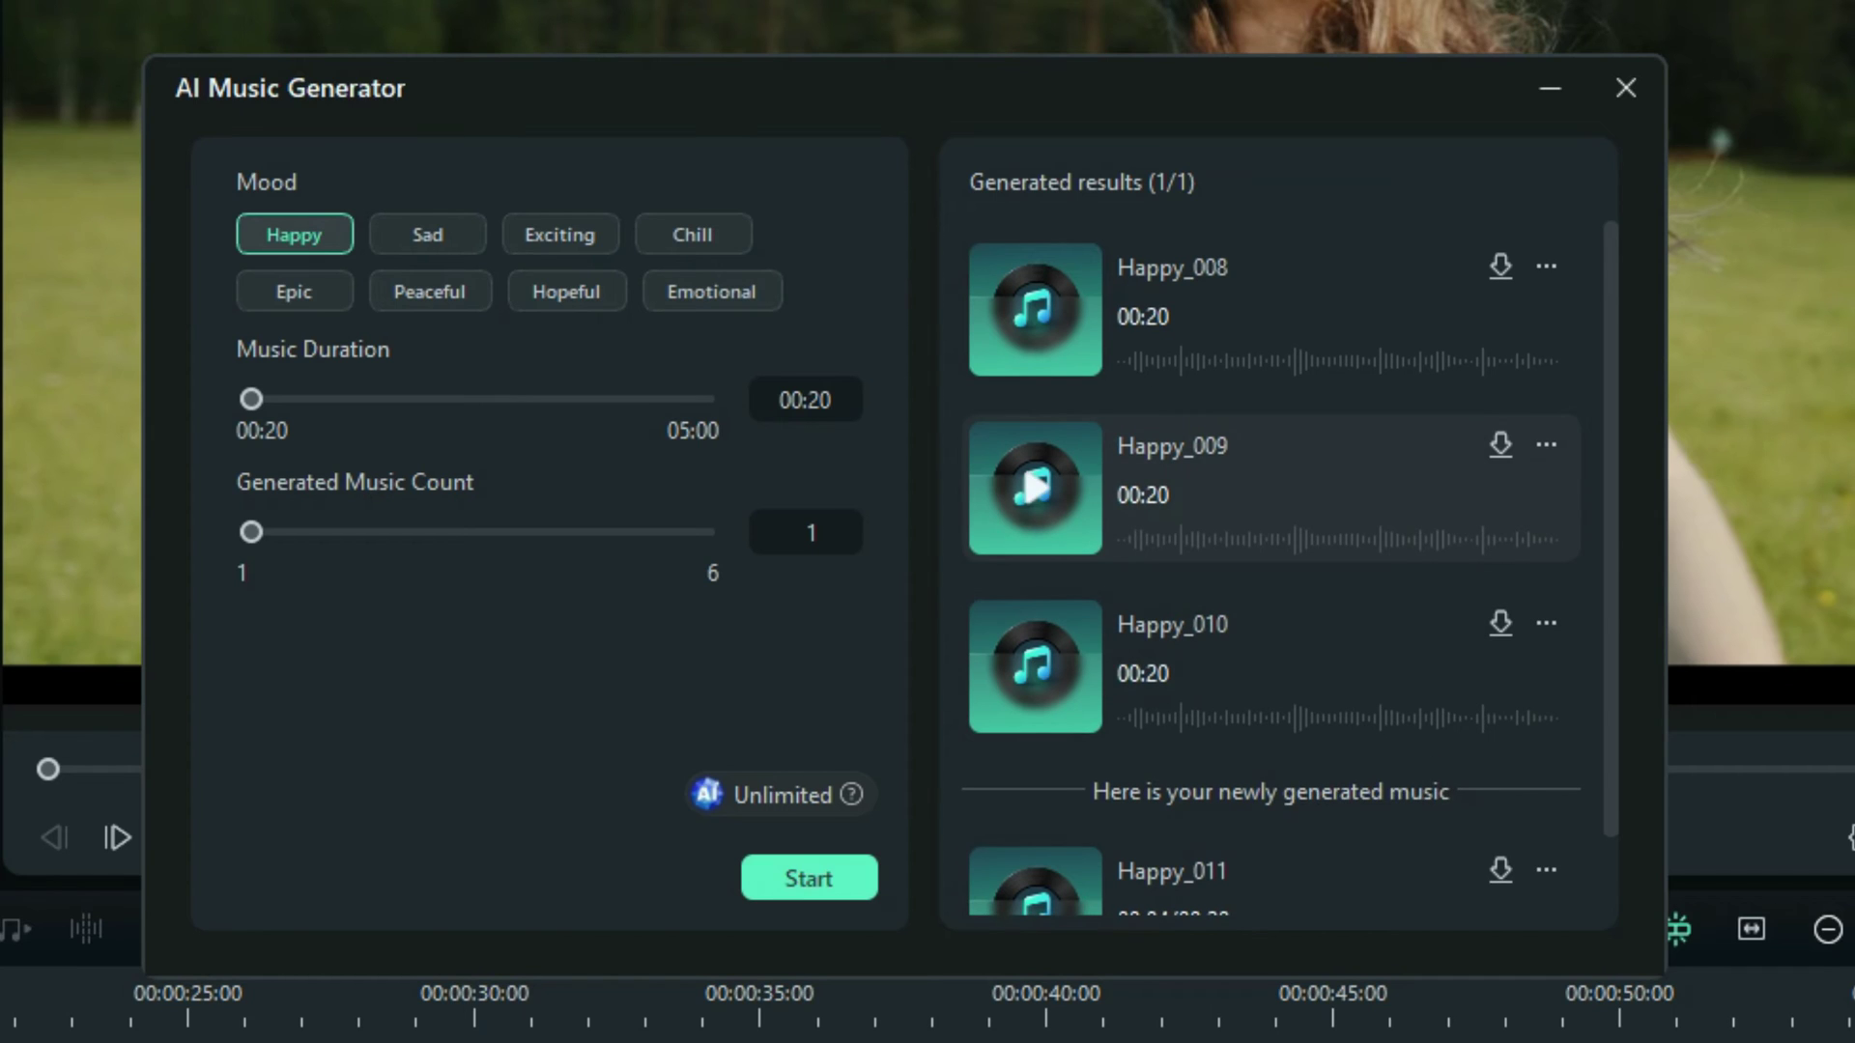
pyautogui.click(1033, 485)
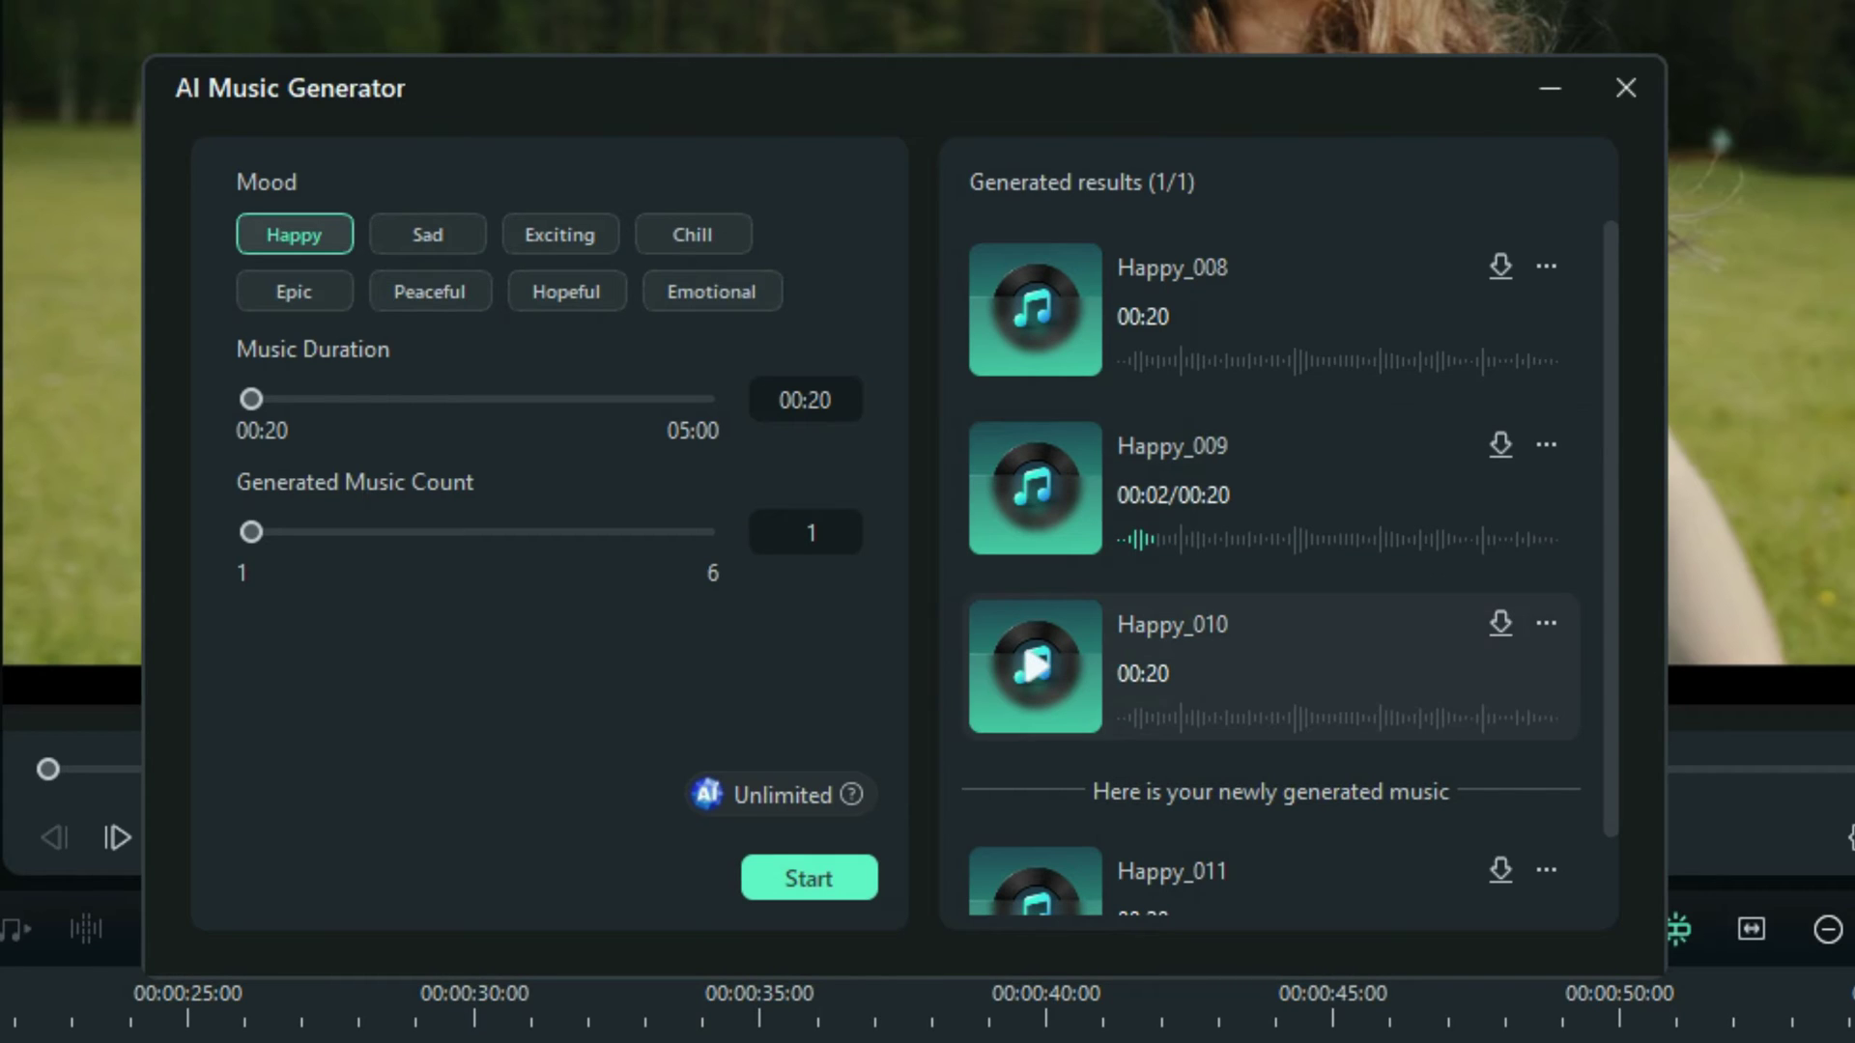
pyautogui.click(1034, 665)
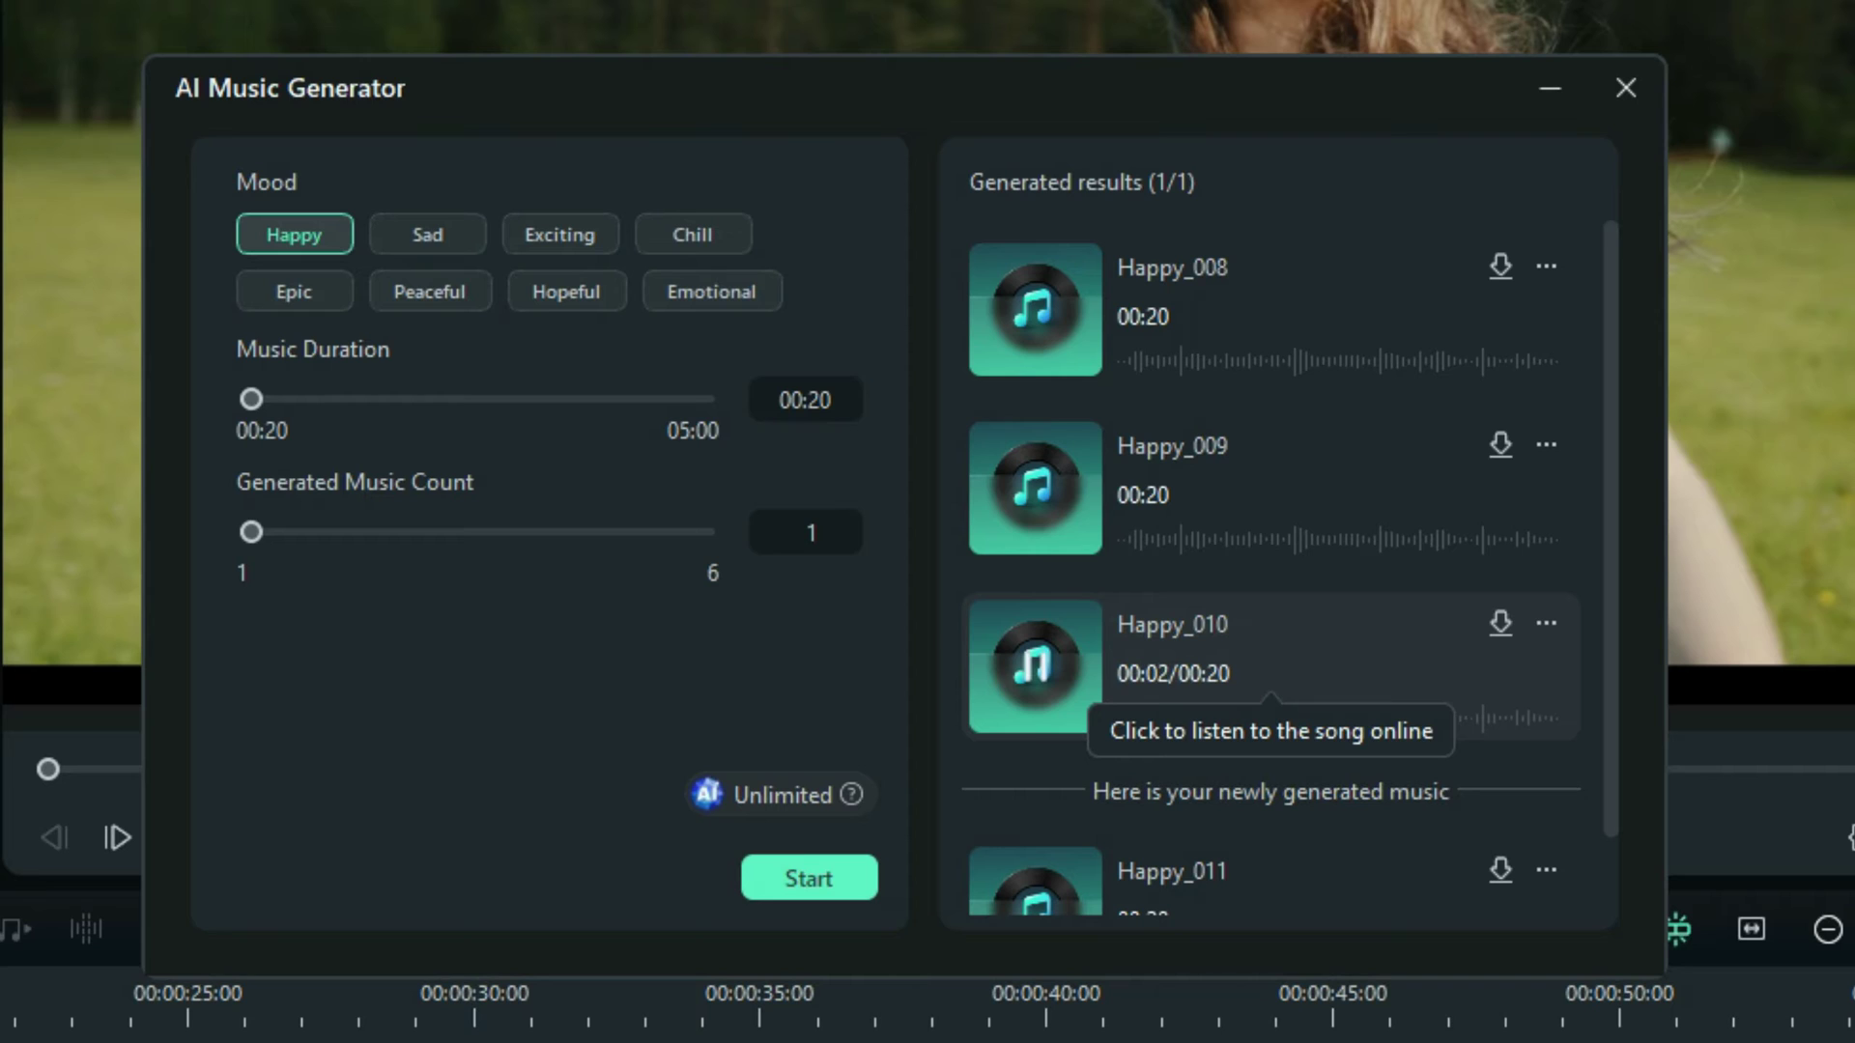
pyautogui.click(1034, 307)
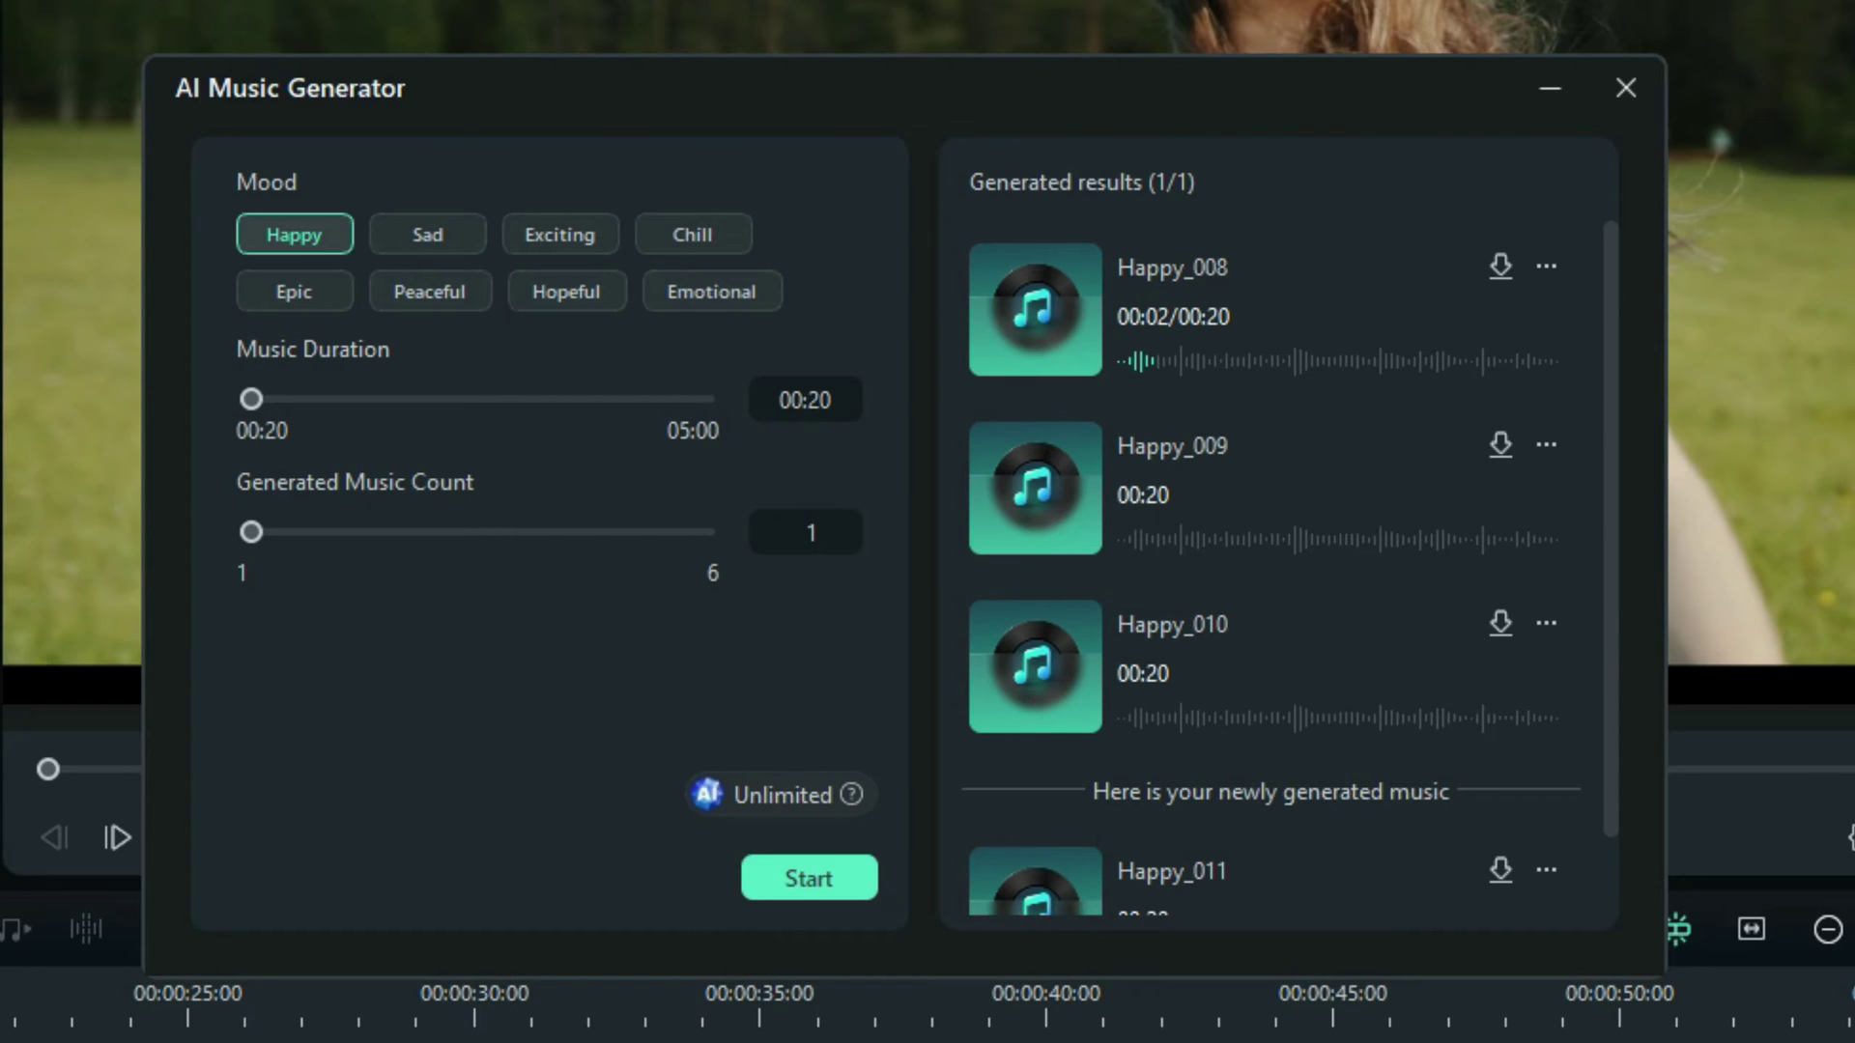
# Download Happy_009, adding it to the timeline as the field clip's soundtrack
pyautogui.click(1500, 444)
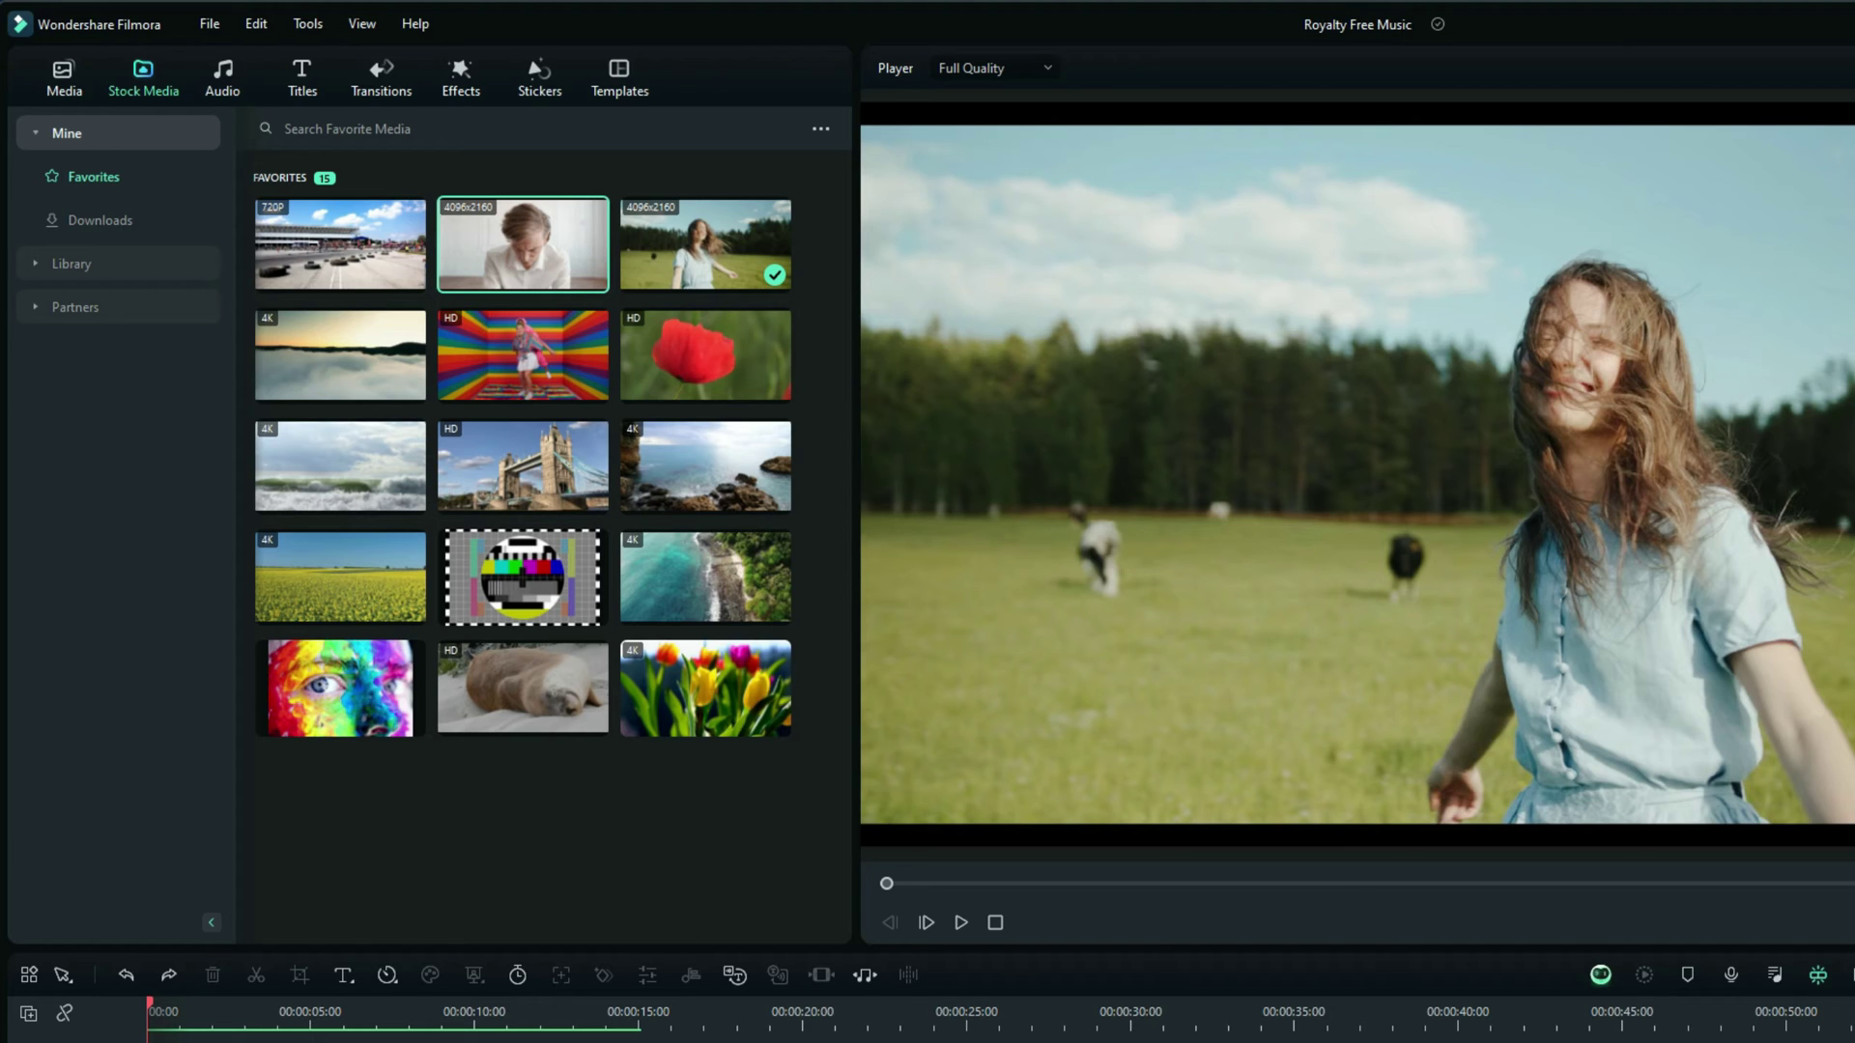
# Play and stop the project preview, then move the playhead back to about 22 seconds
pyautogui.press('space')
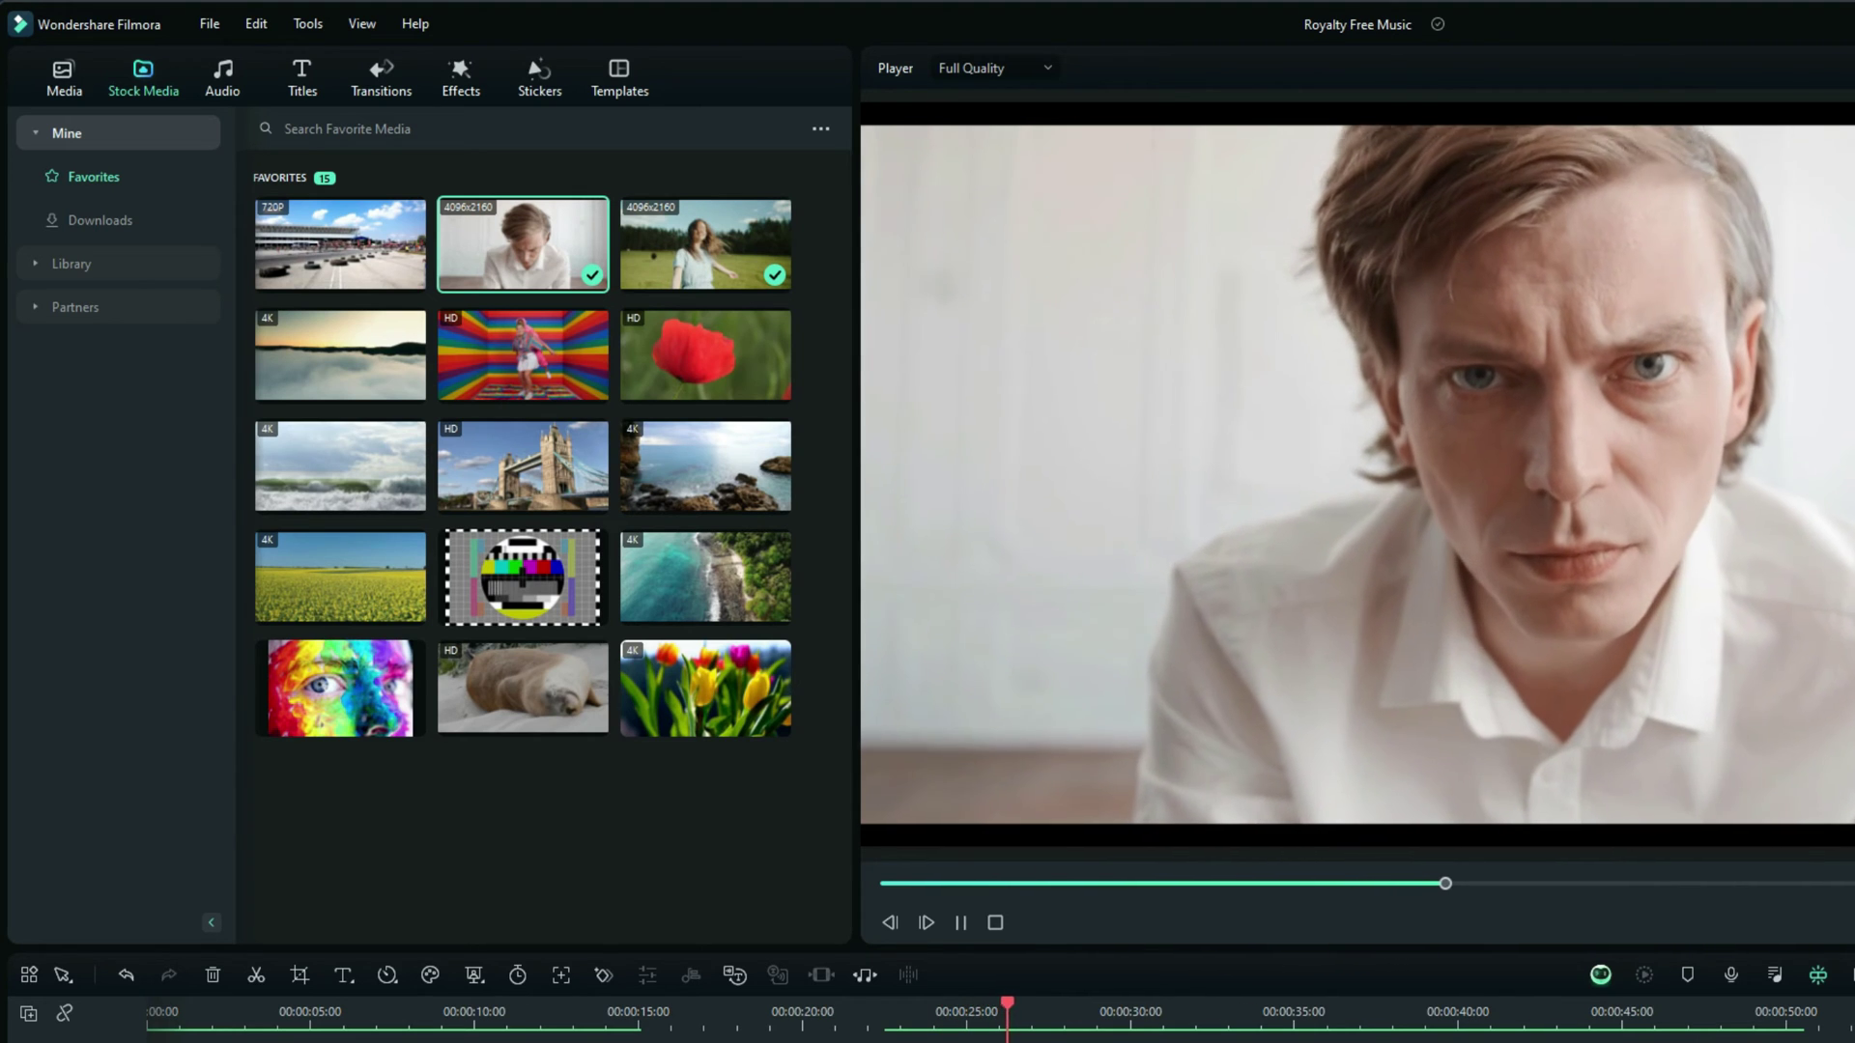
pyautogui.press('space')
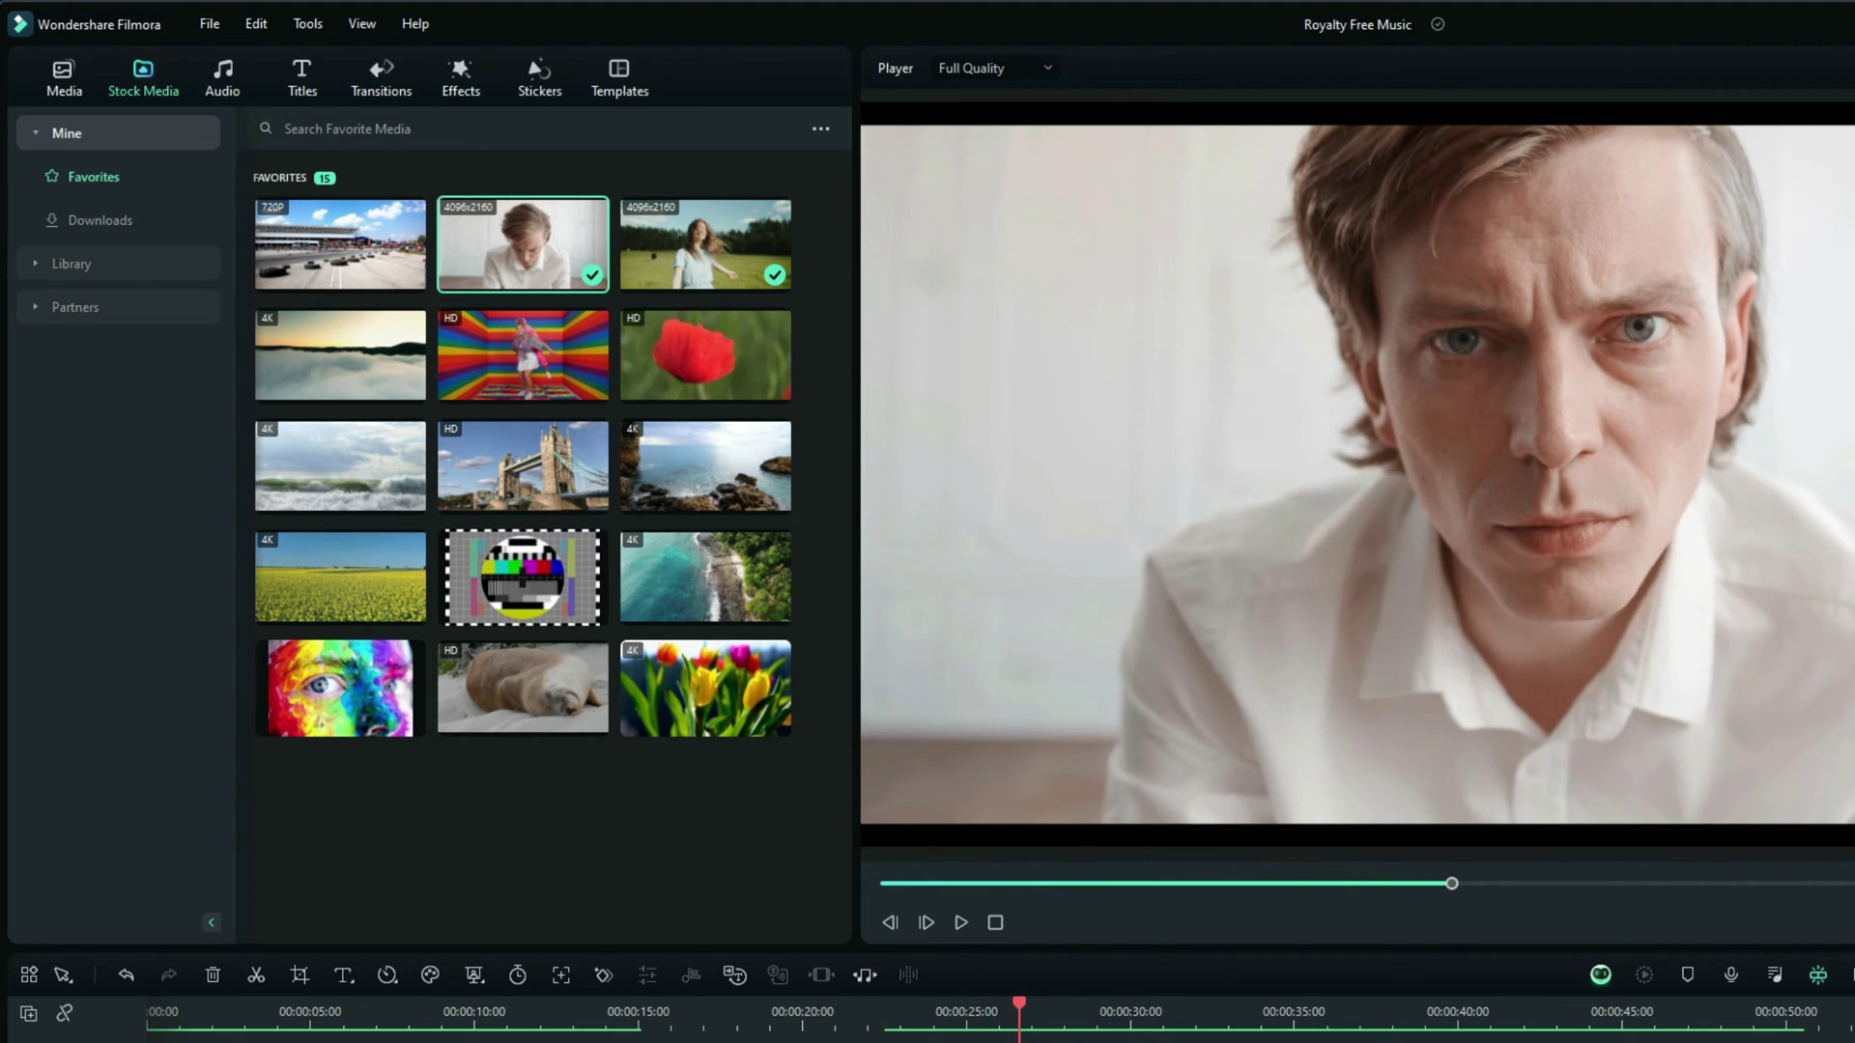
pyautogui.press('Up')
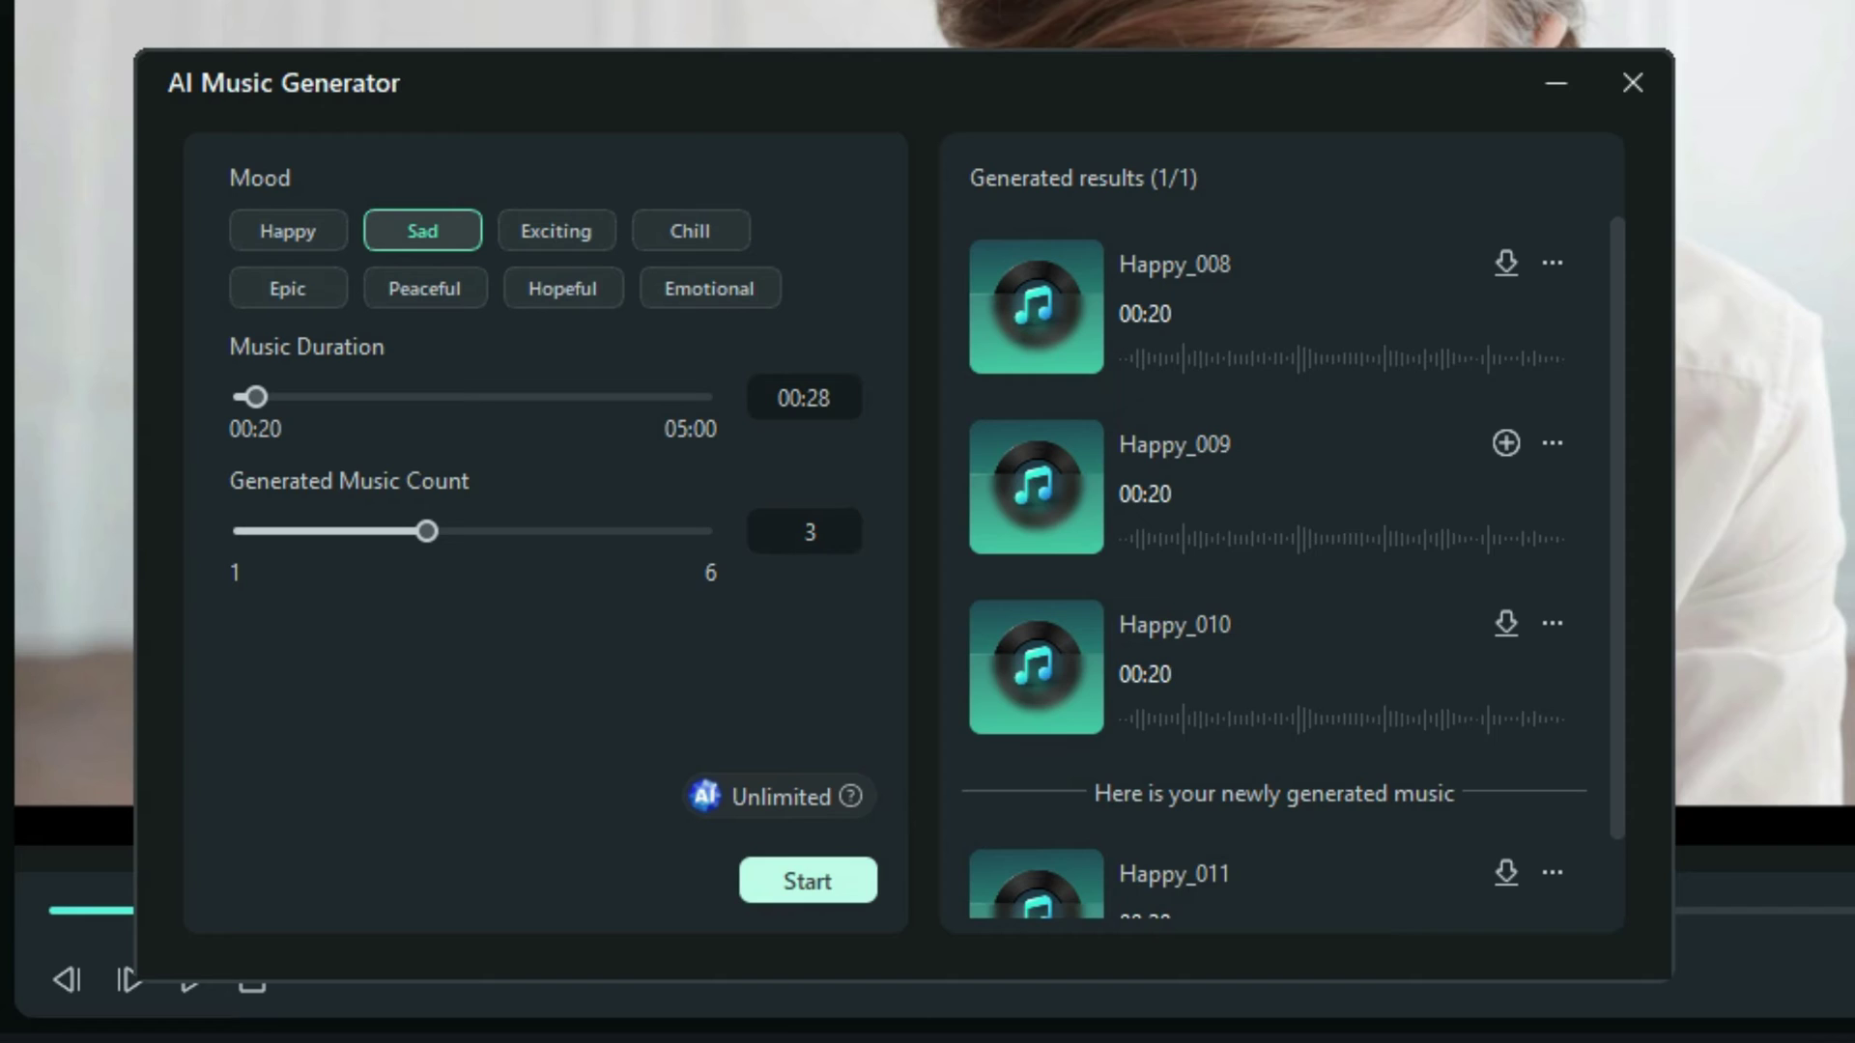
# Generate the 28-second tracks Sad_010 to Sad_012, retrying after a network error, and preview Sad_011 and Sad_012
pyautogui.click(808, 880)
pyautogui.click(807, 880)
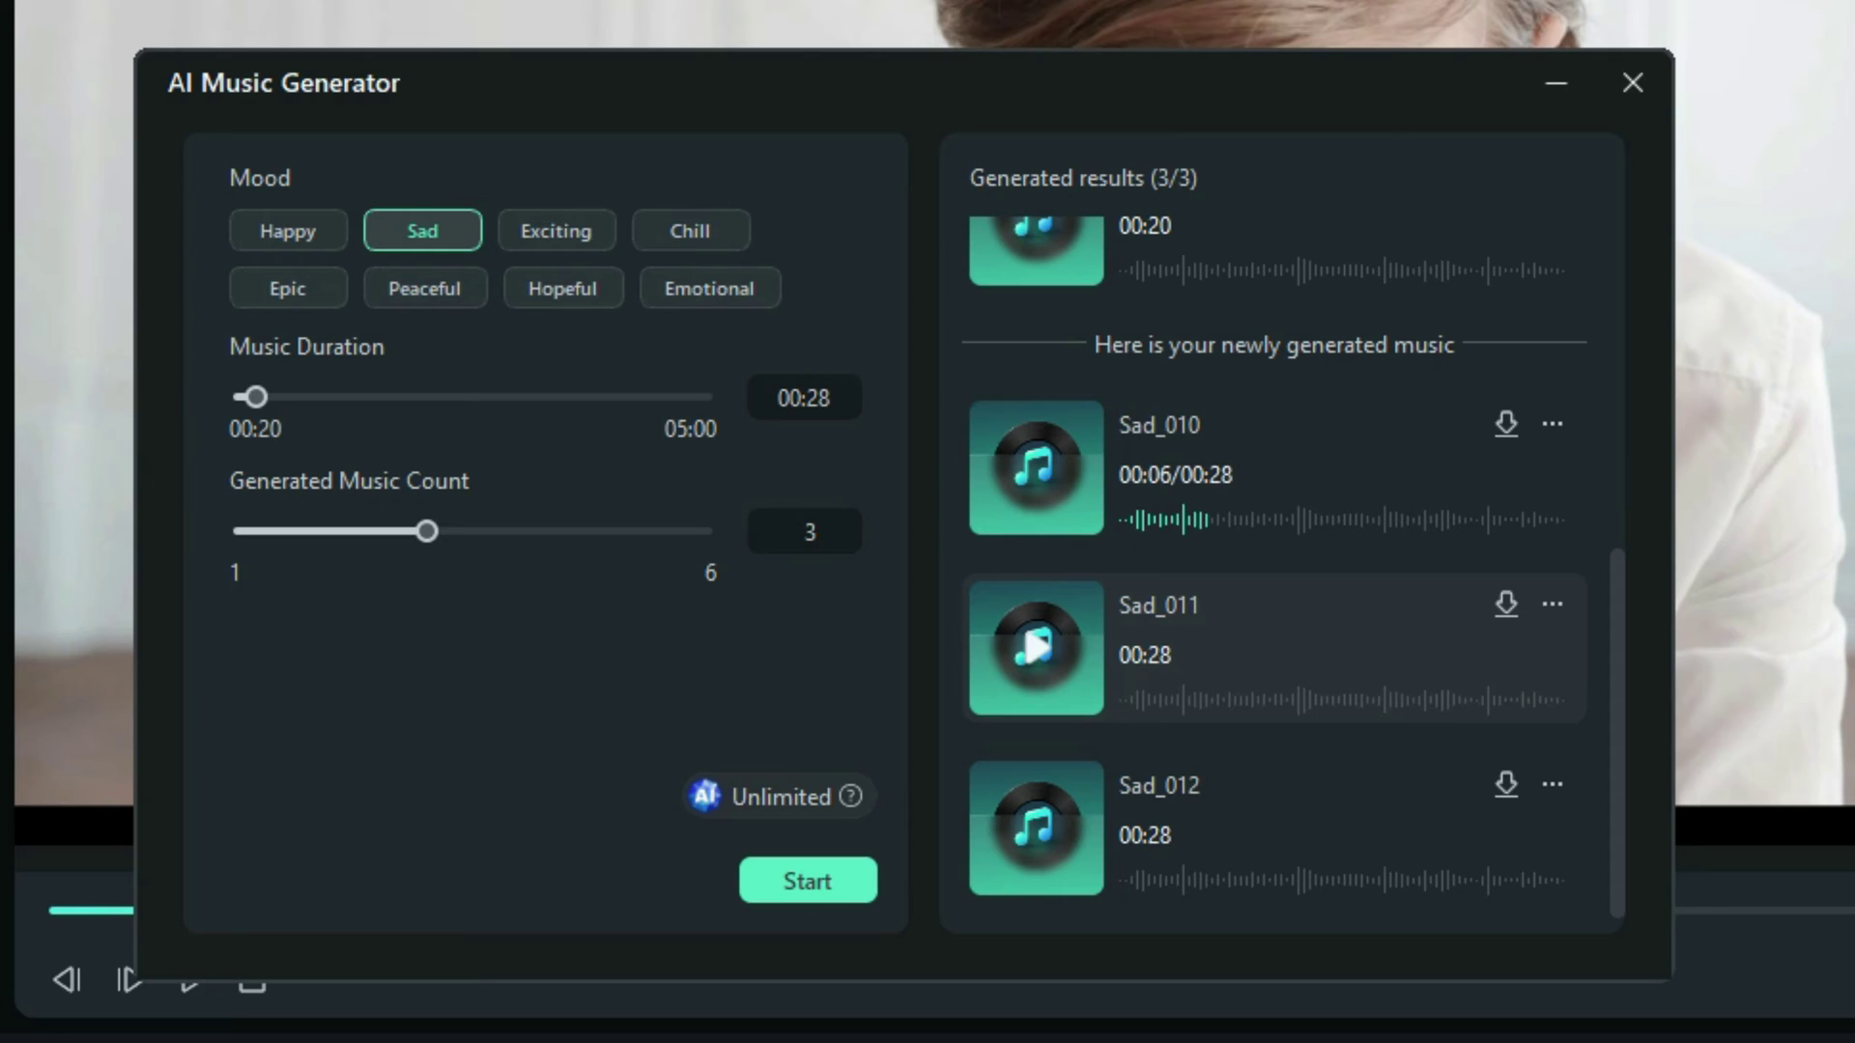
pyautogui.click(1036, 645)
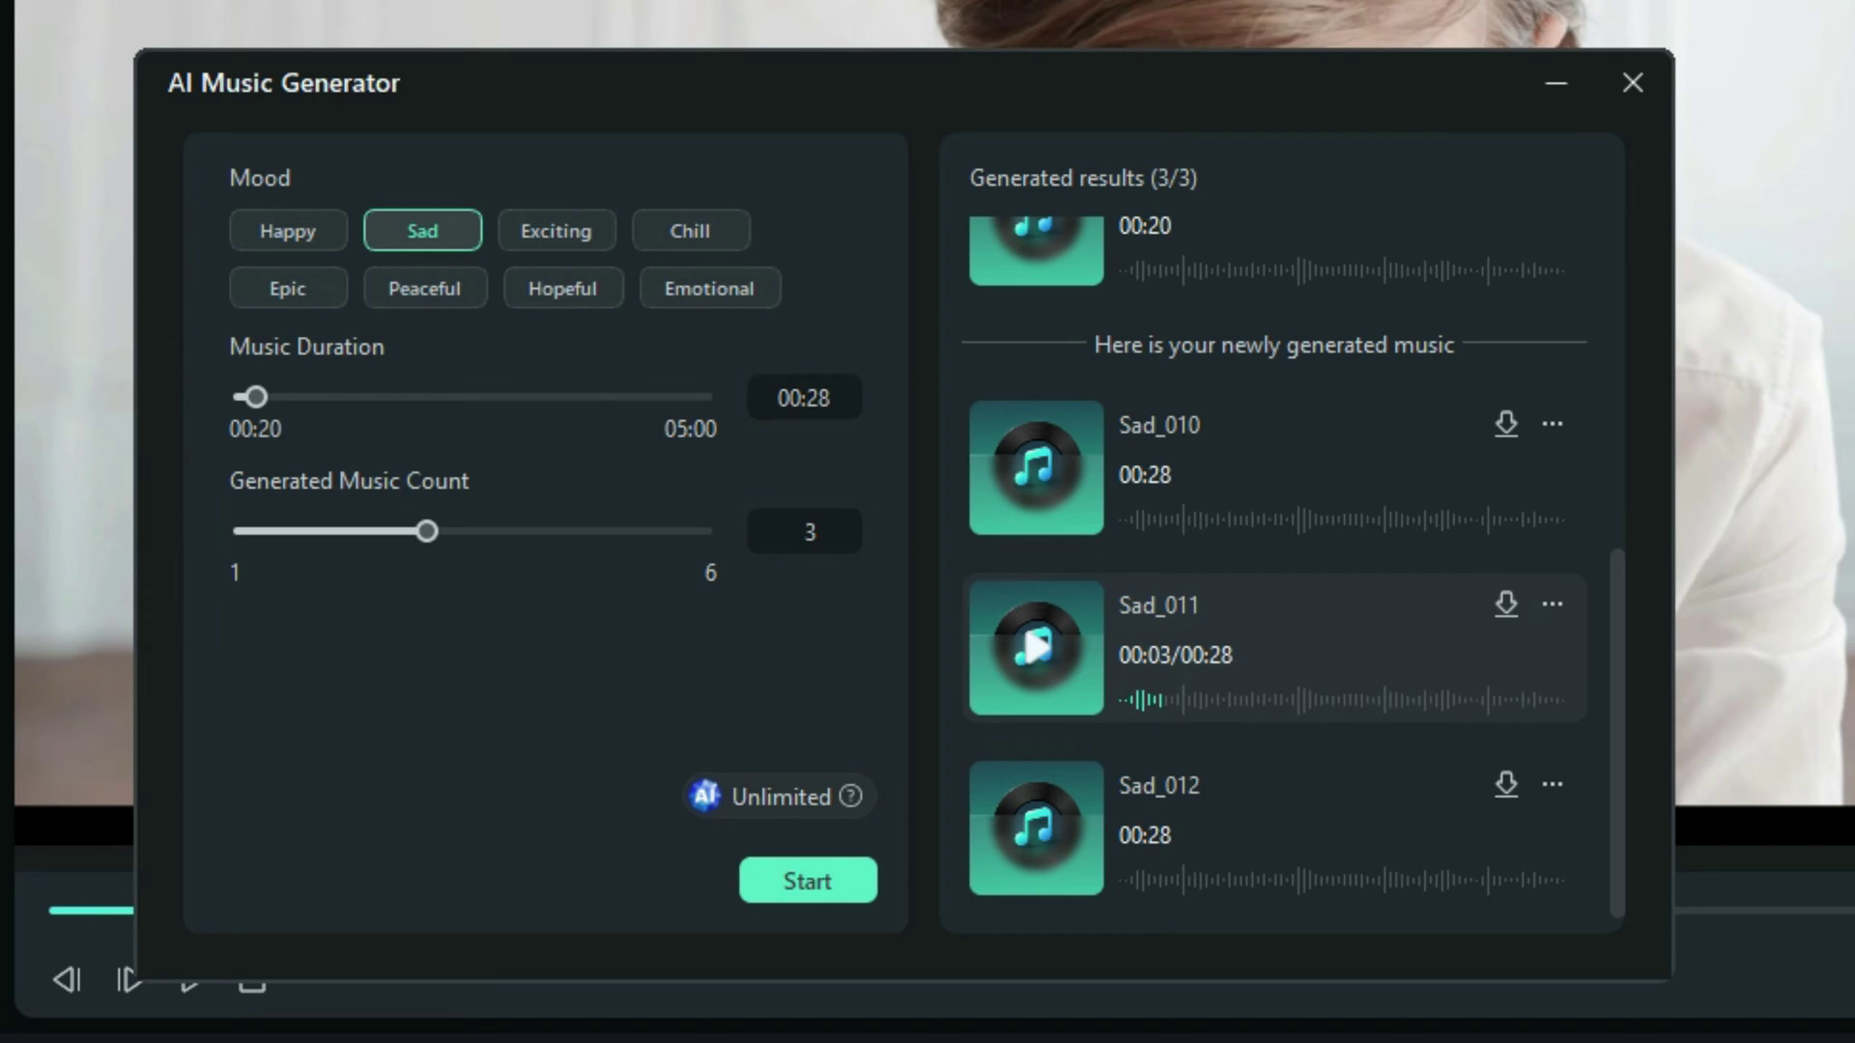
pyautogui.click(1036, 826)
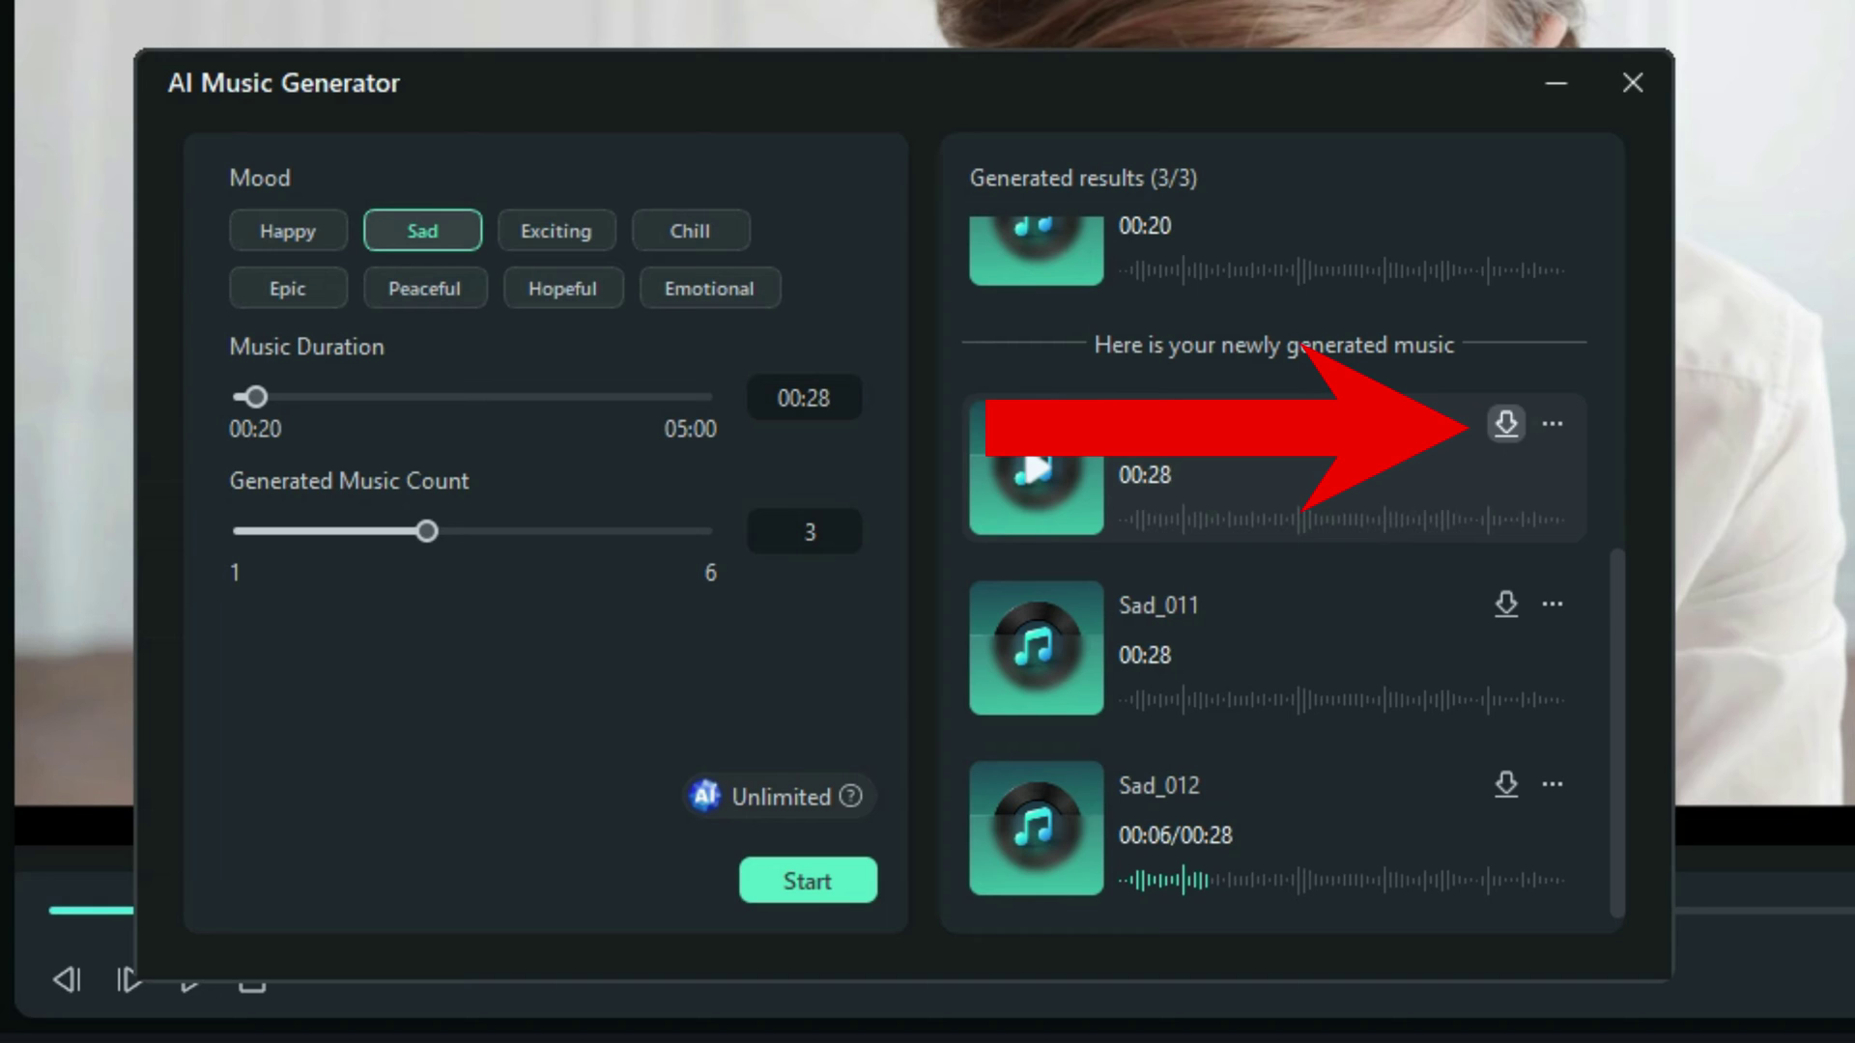
# Download Sad_010 onto the audio track under the man clip and play the timeline with it
pyautogui.click(1506, 424)
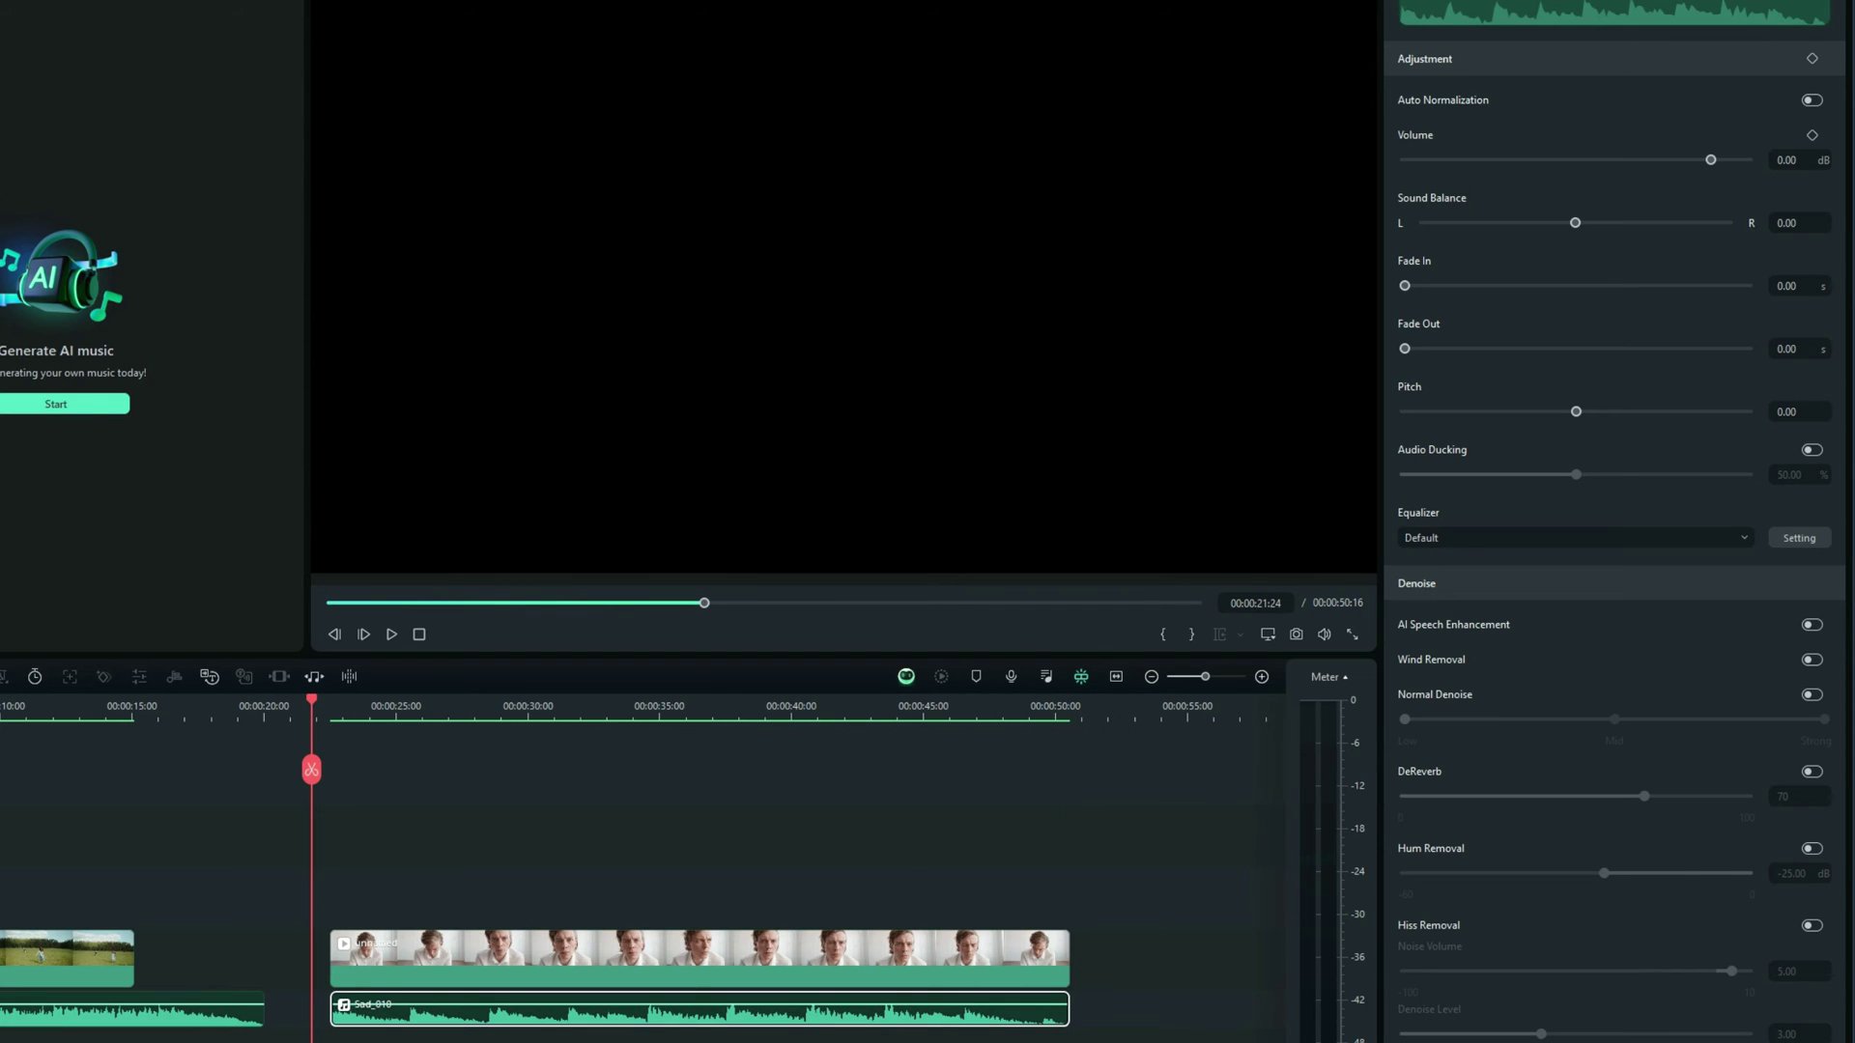
pyautogui.press('space')
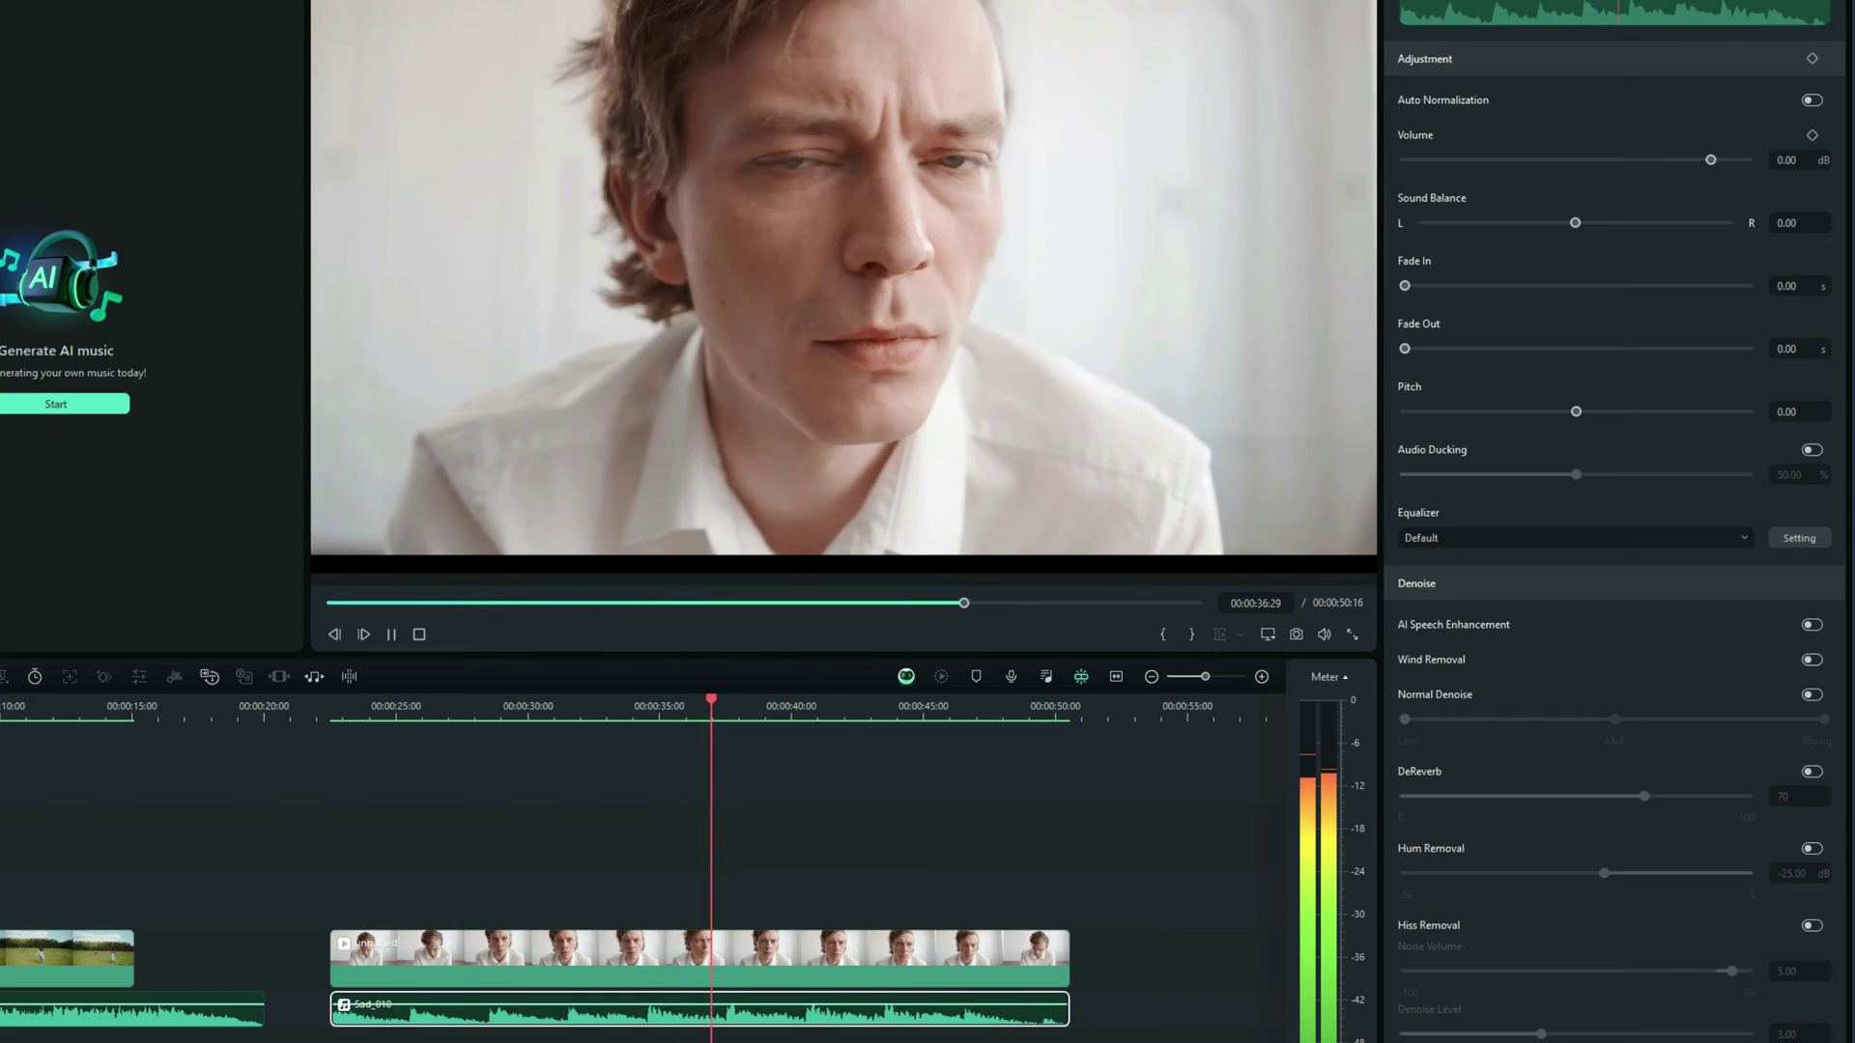
pyautogui.press('space')
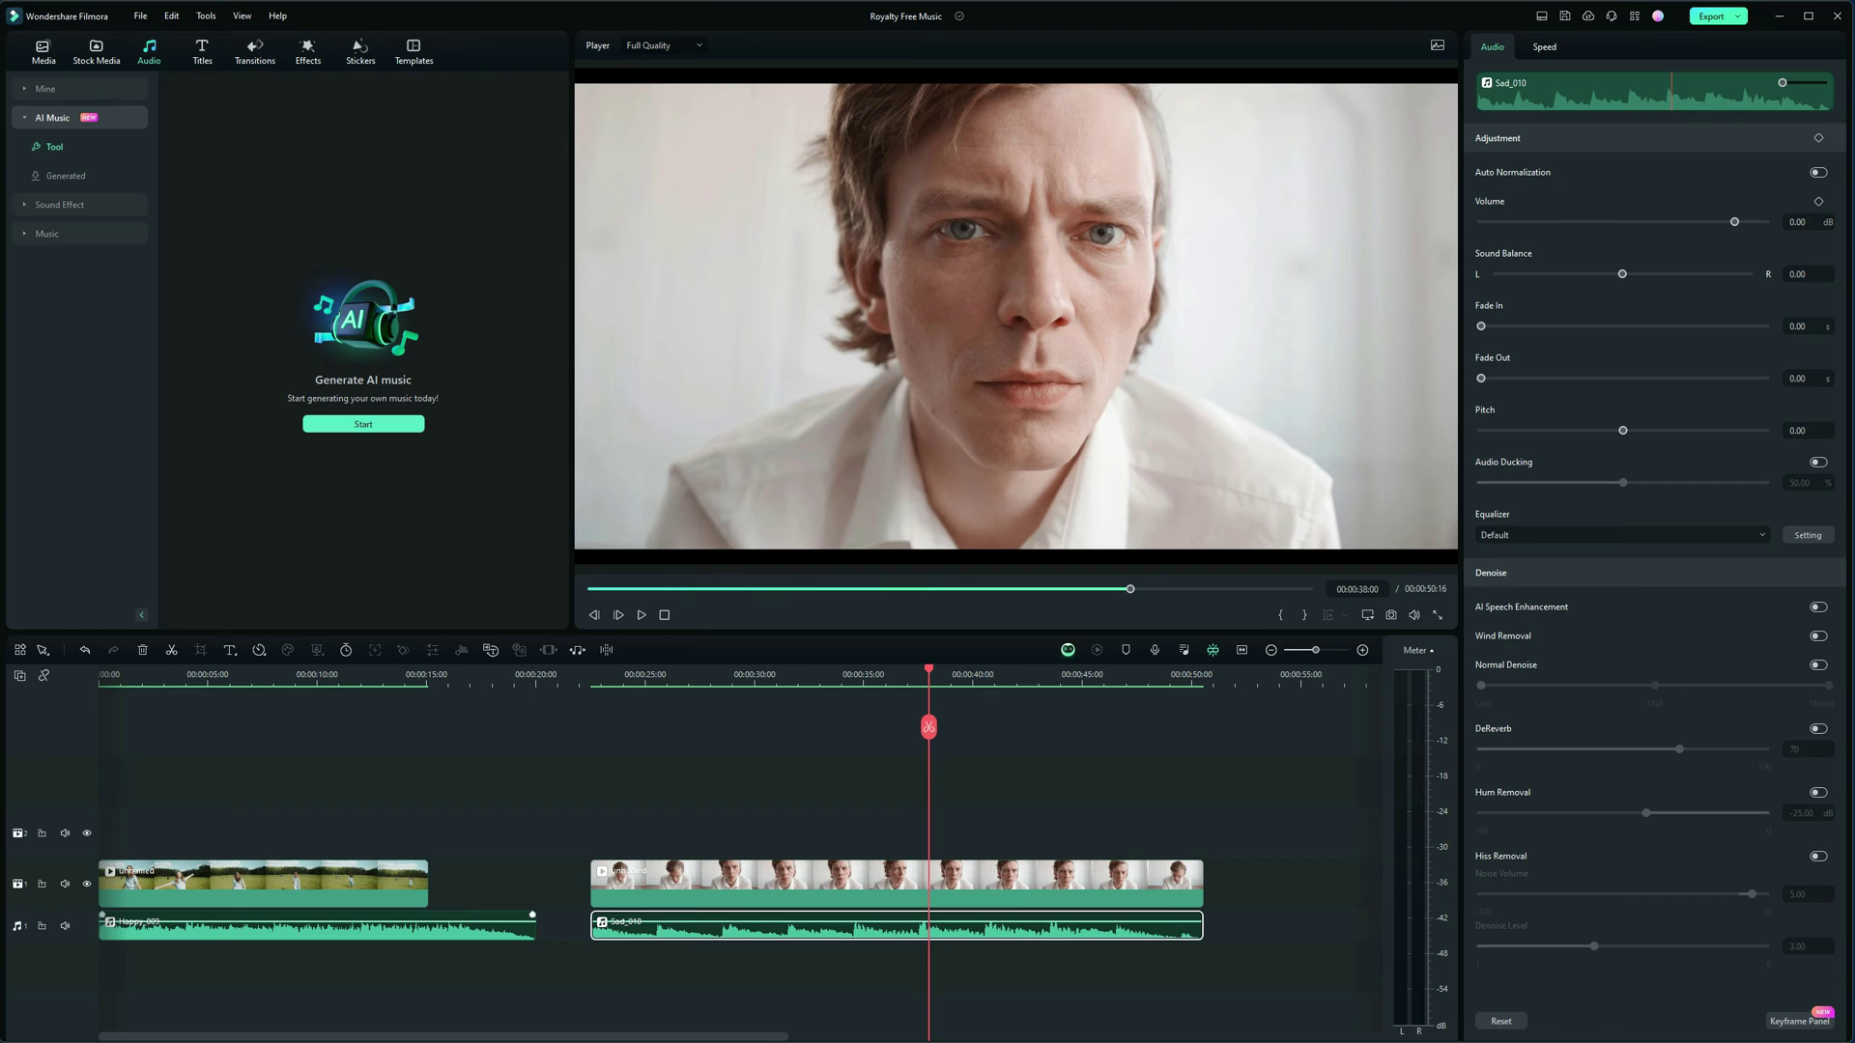
# Move Happy_009 under the man clip, undo a stray volume change, and place Sad_010 trimmed at the timeline start
pyautogui.moveTo(188, 920); pyautogui.dragTo(681, 966)
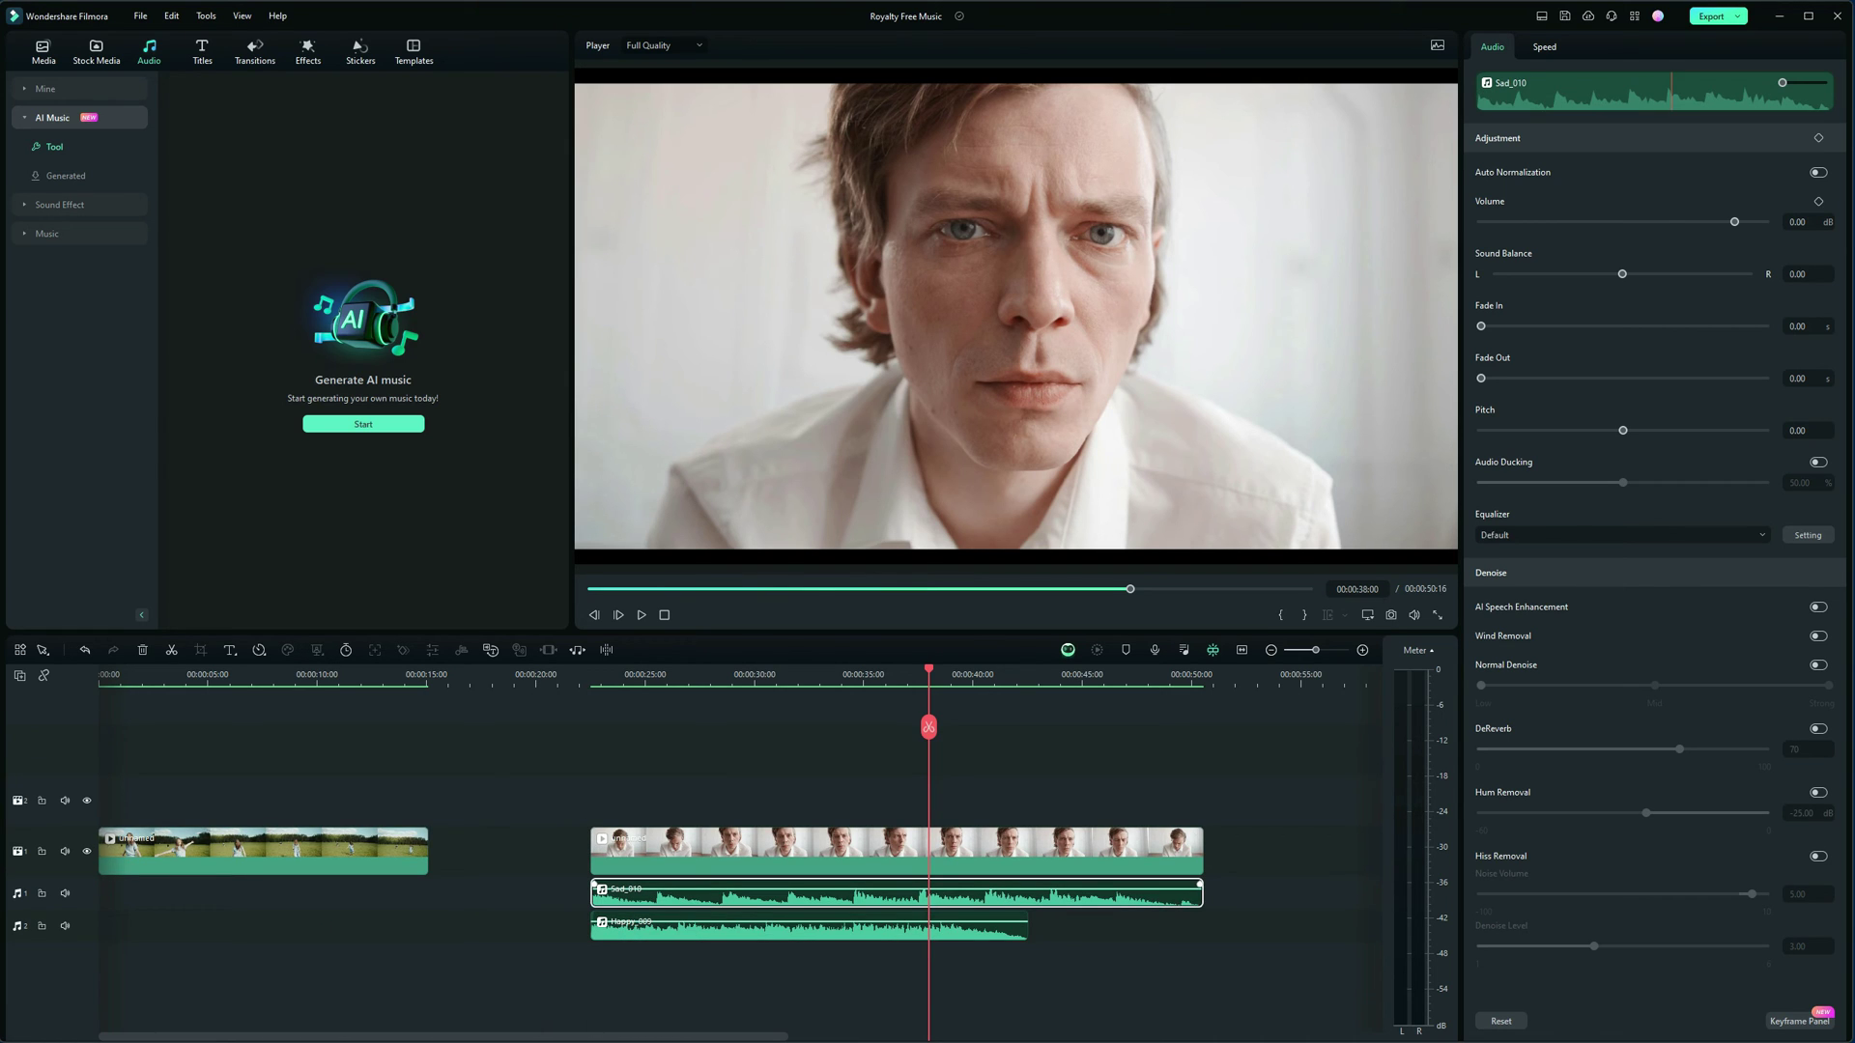
pyautogui.moveTo(677, 894); pyautogui.dragTo(521, 906)
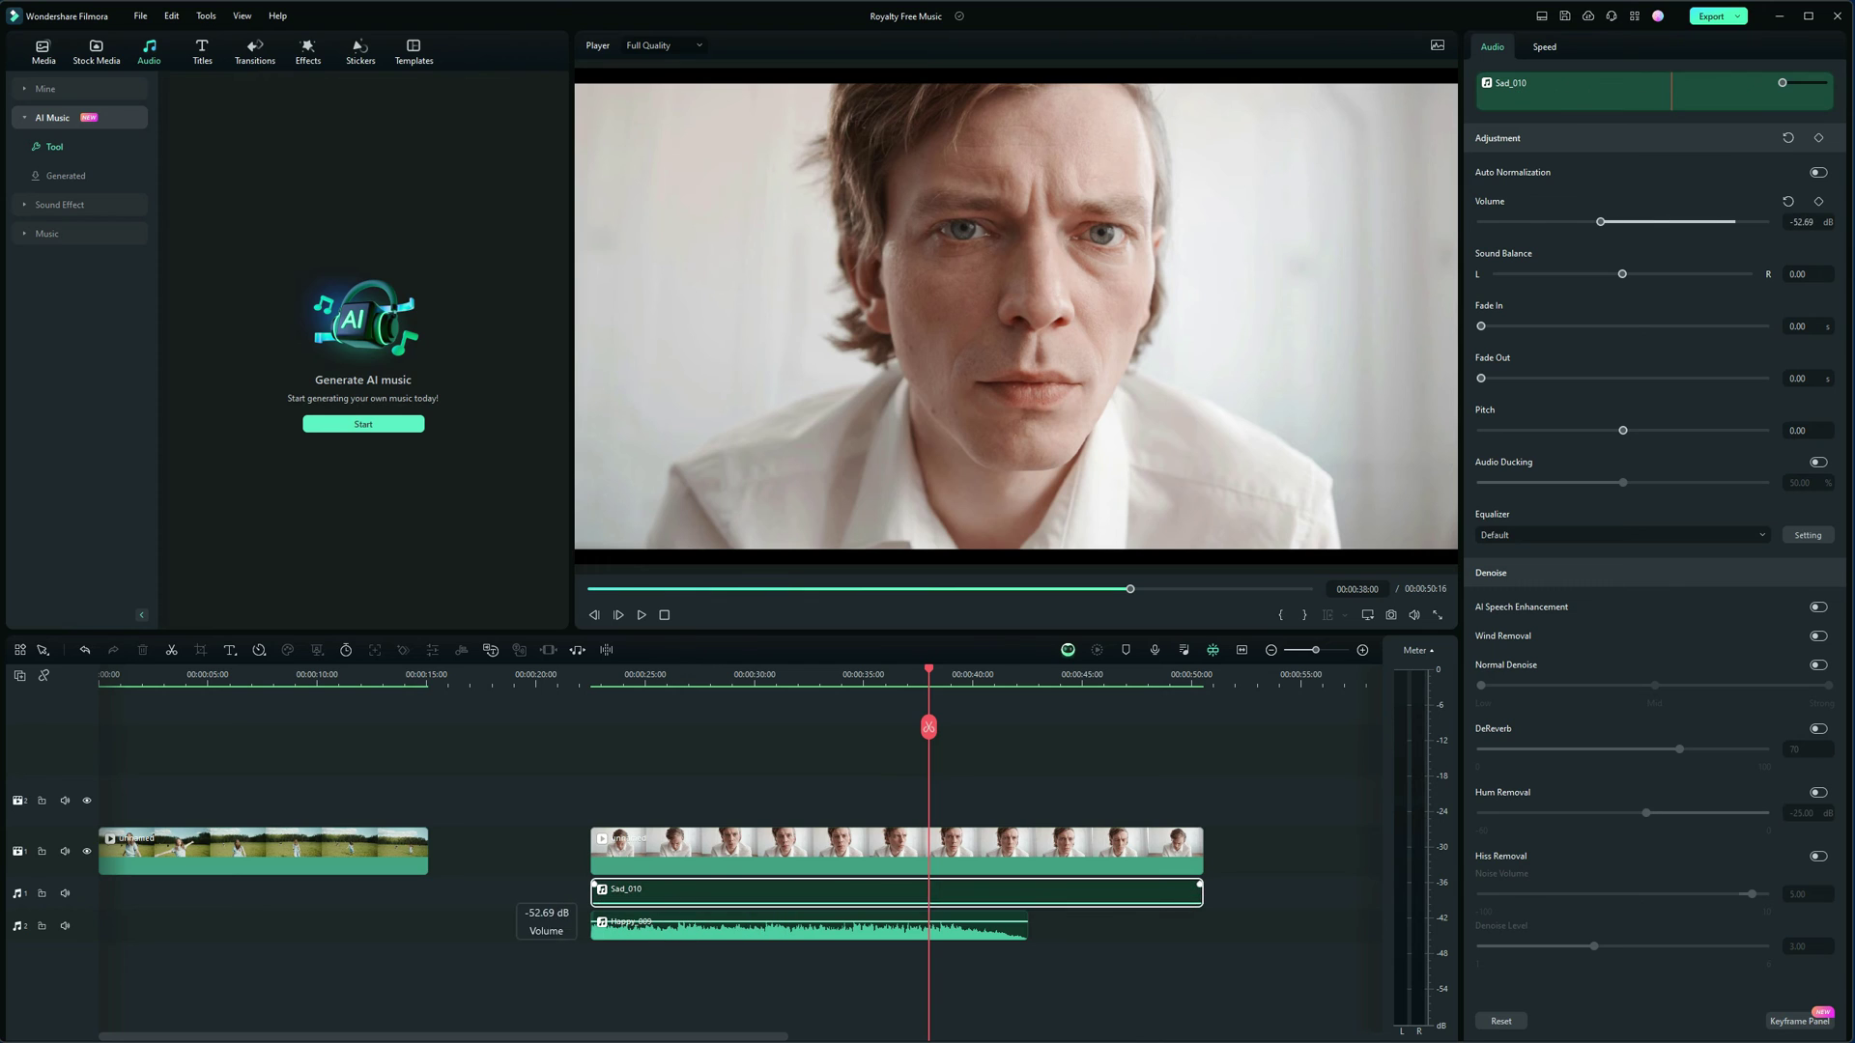
pyautogui.hotkey('ctrl', 'z')
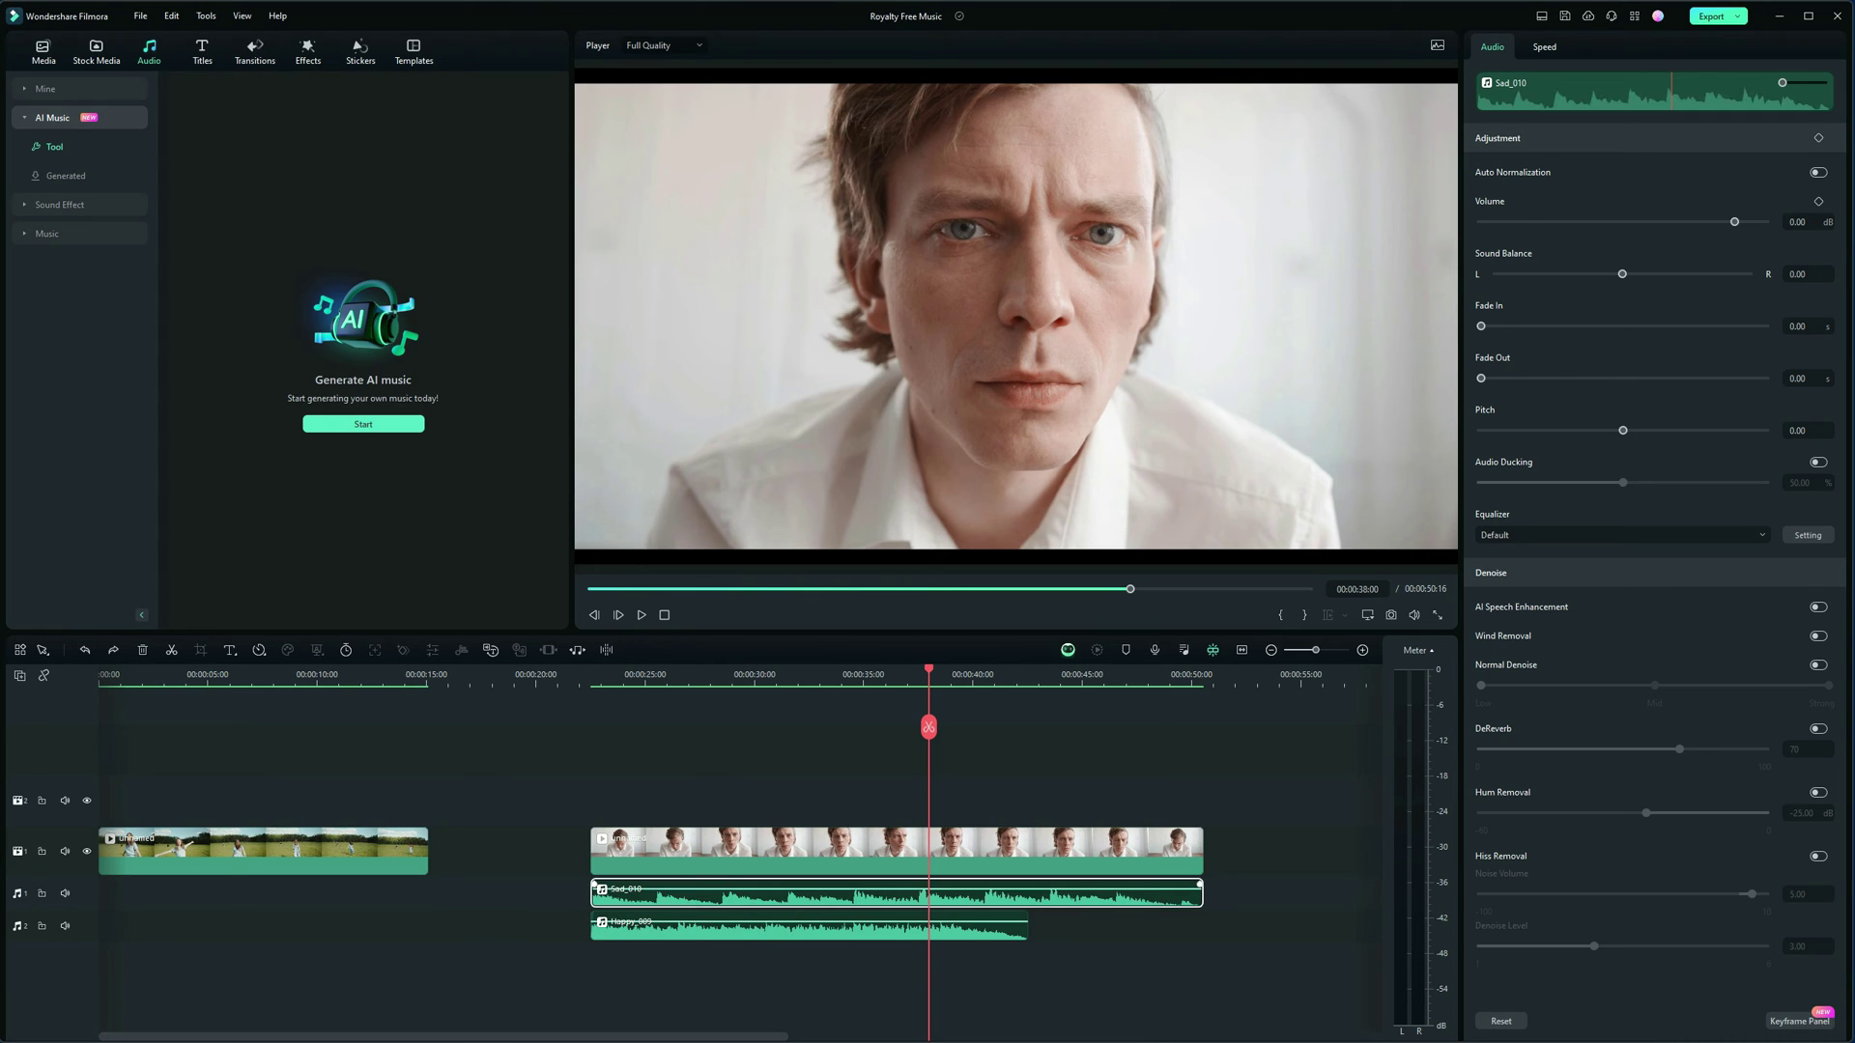
pyautogui.moveTo(681, 897); pyautogui.dragTo(190, 897)
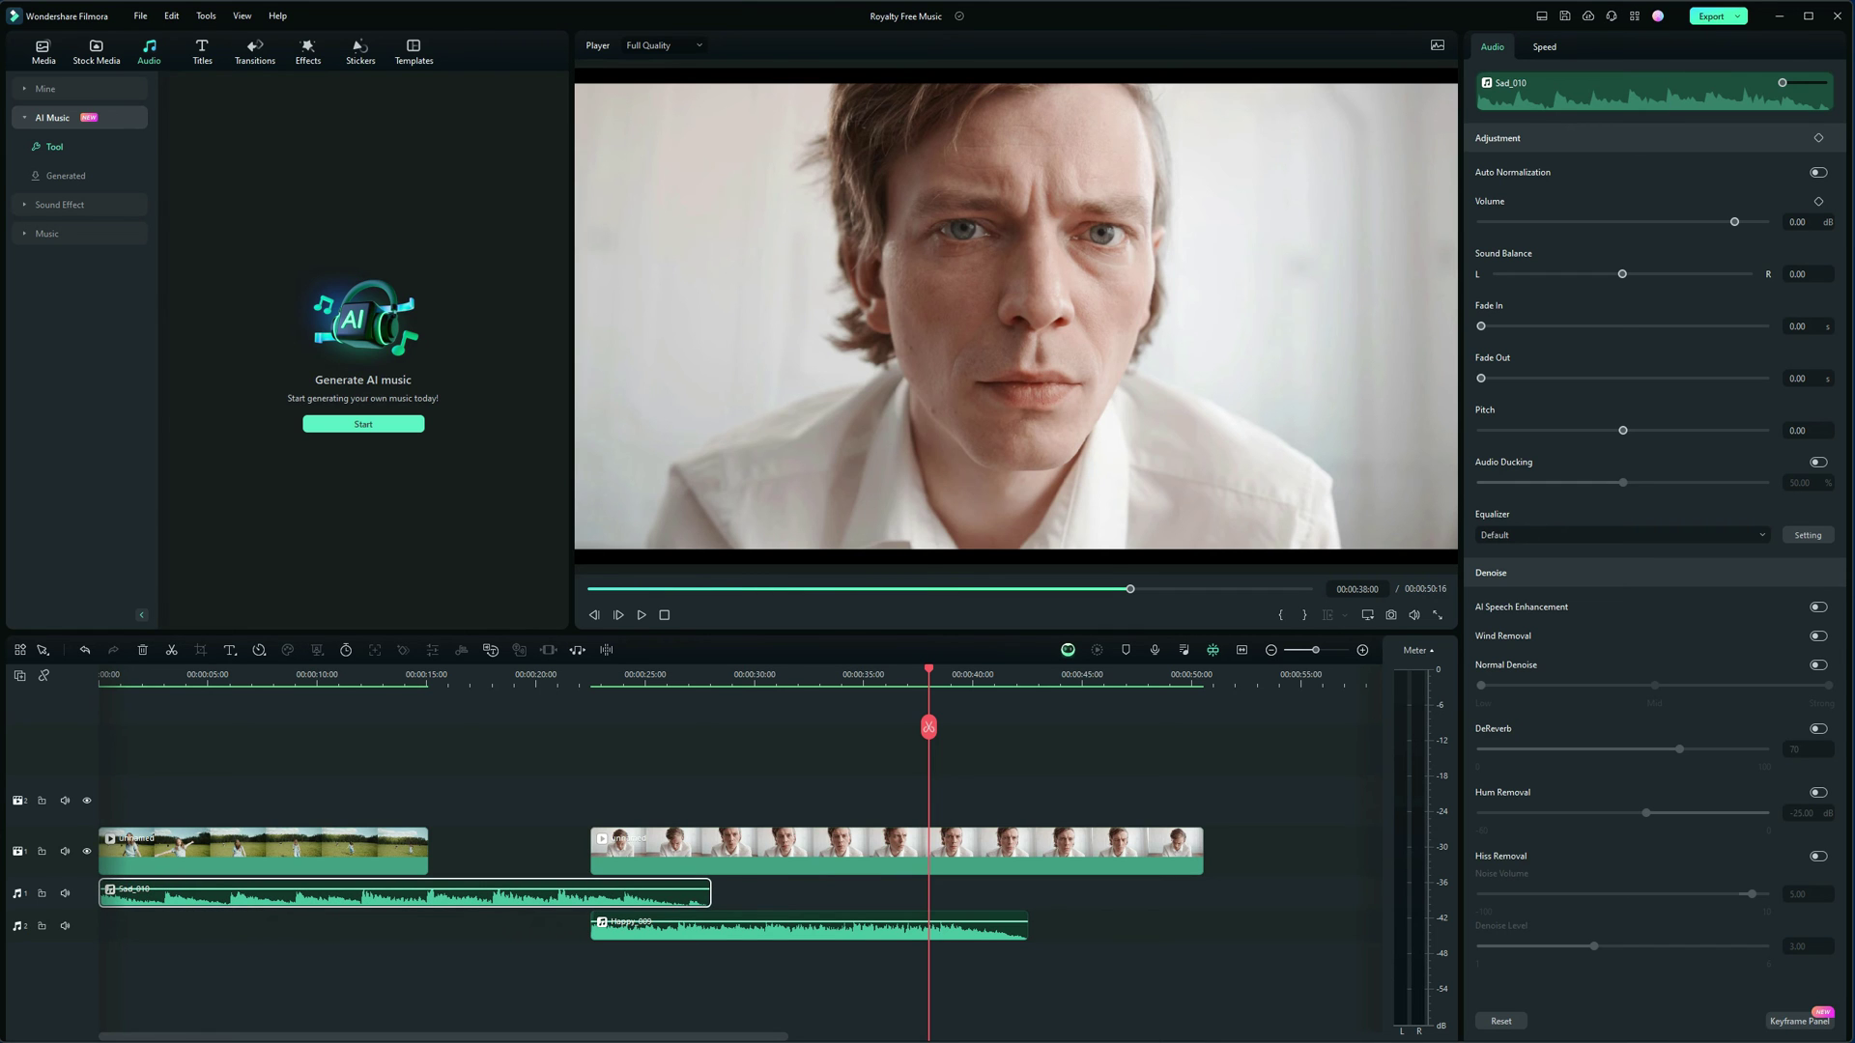
pyautogui.moveTo(710, 894); pyautogui.dragTo(432, 894)
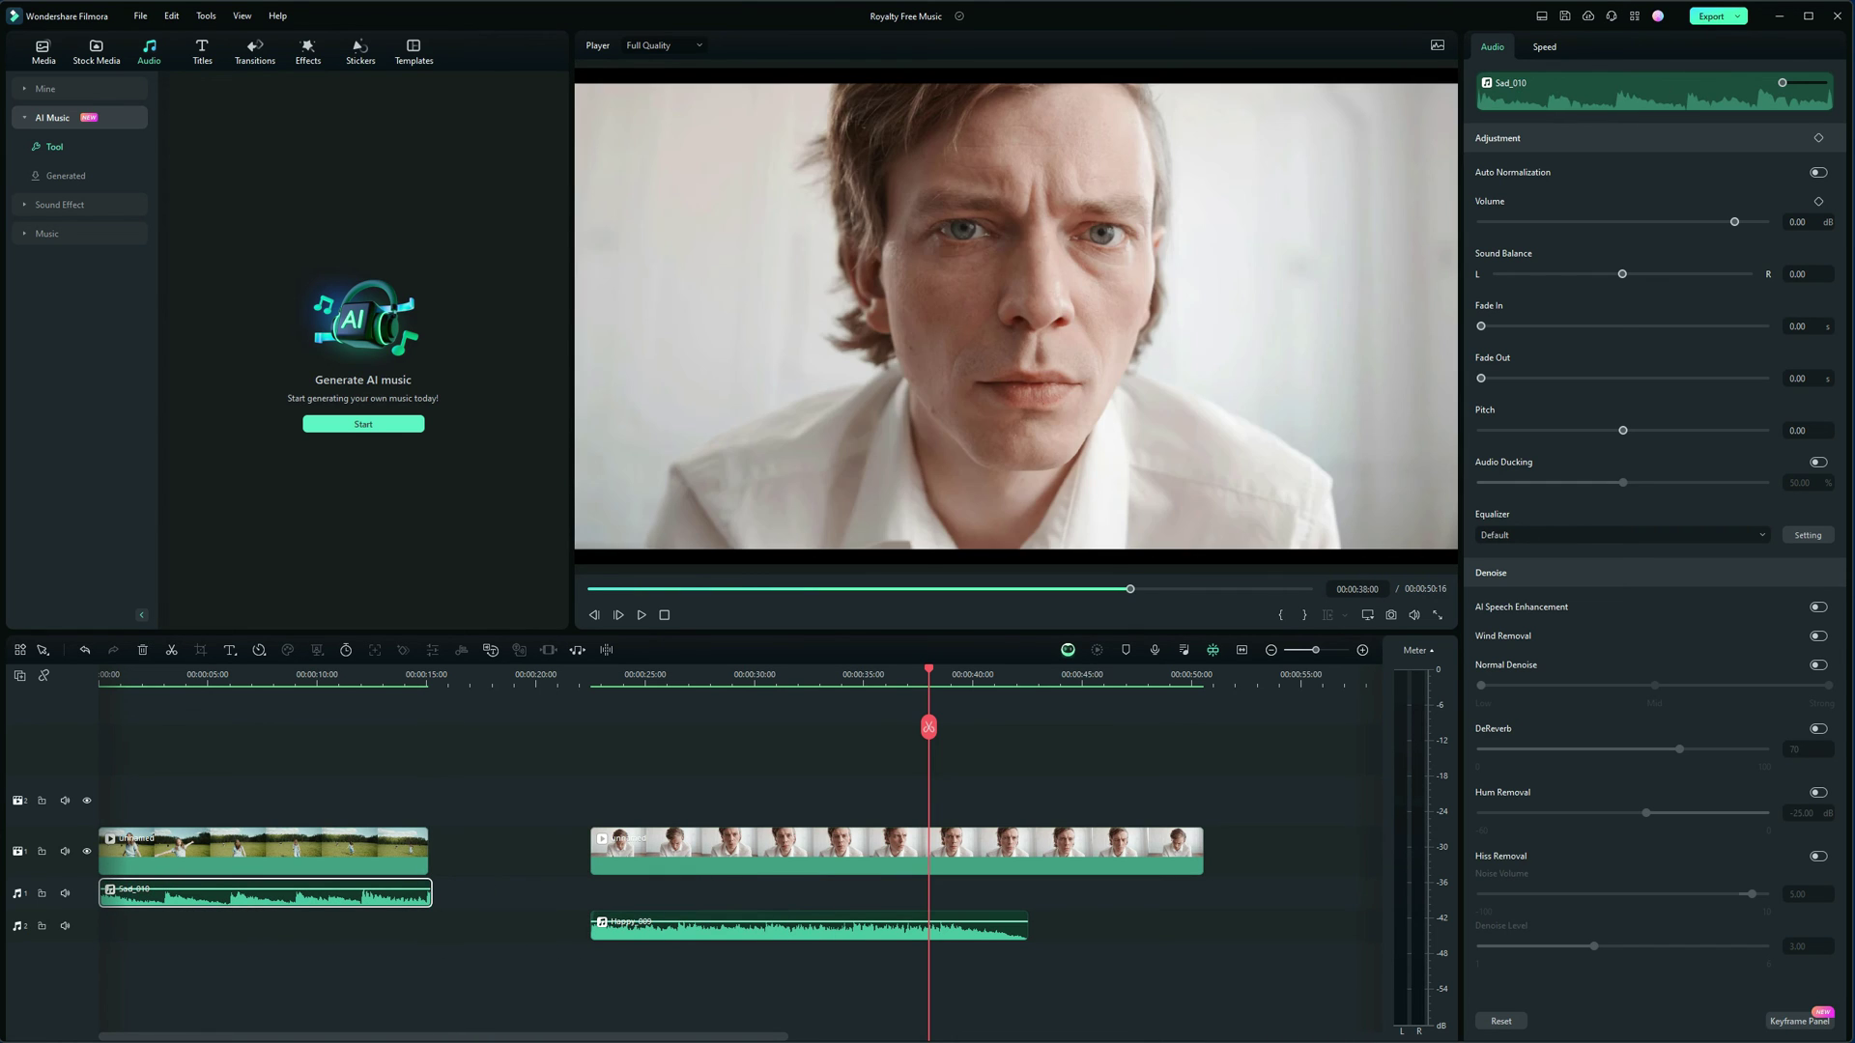
pyautogui.press('Home')
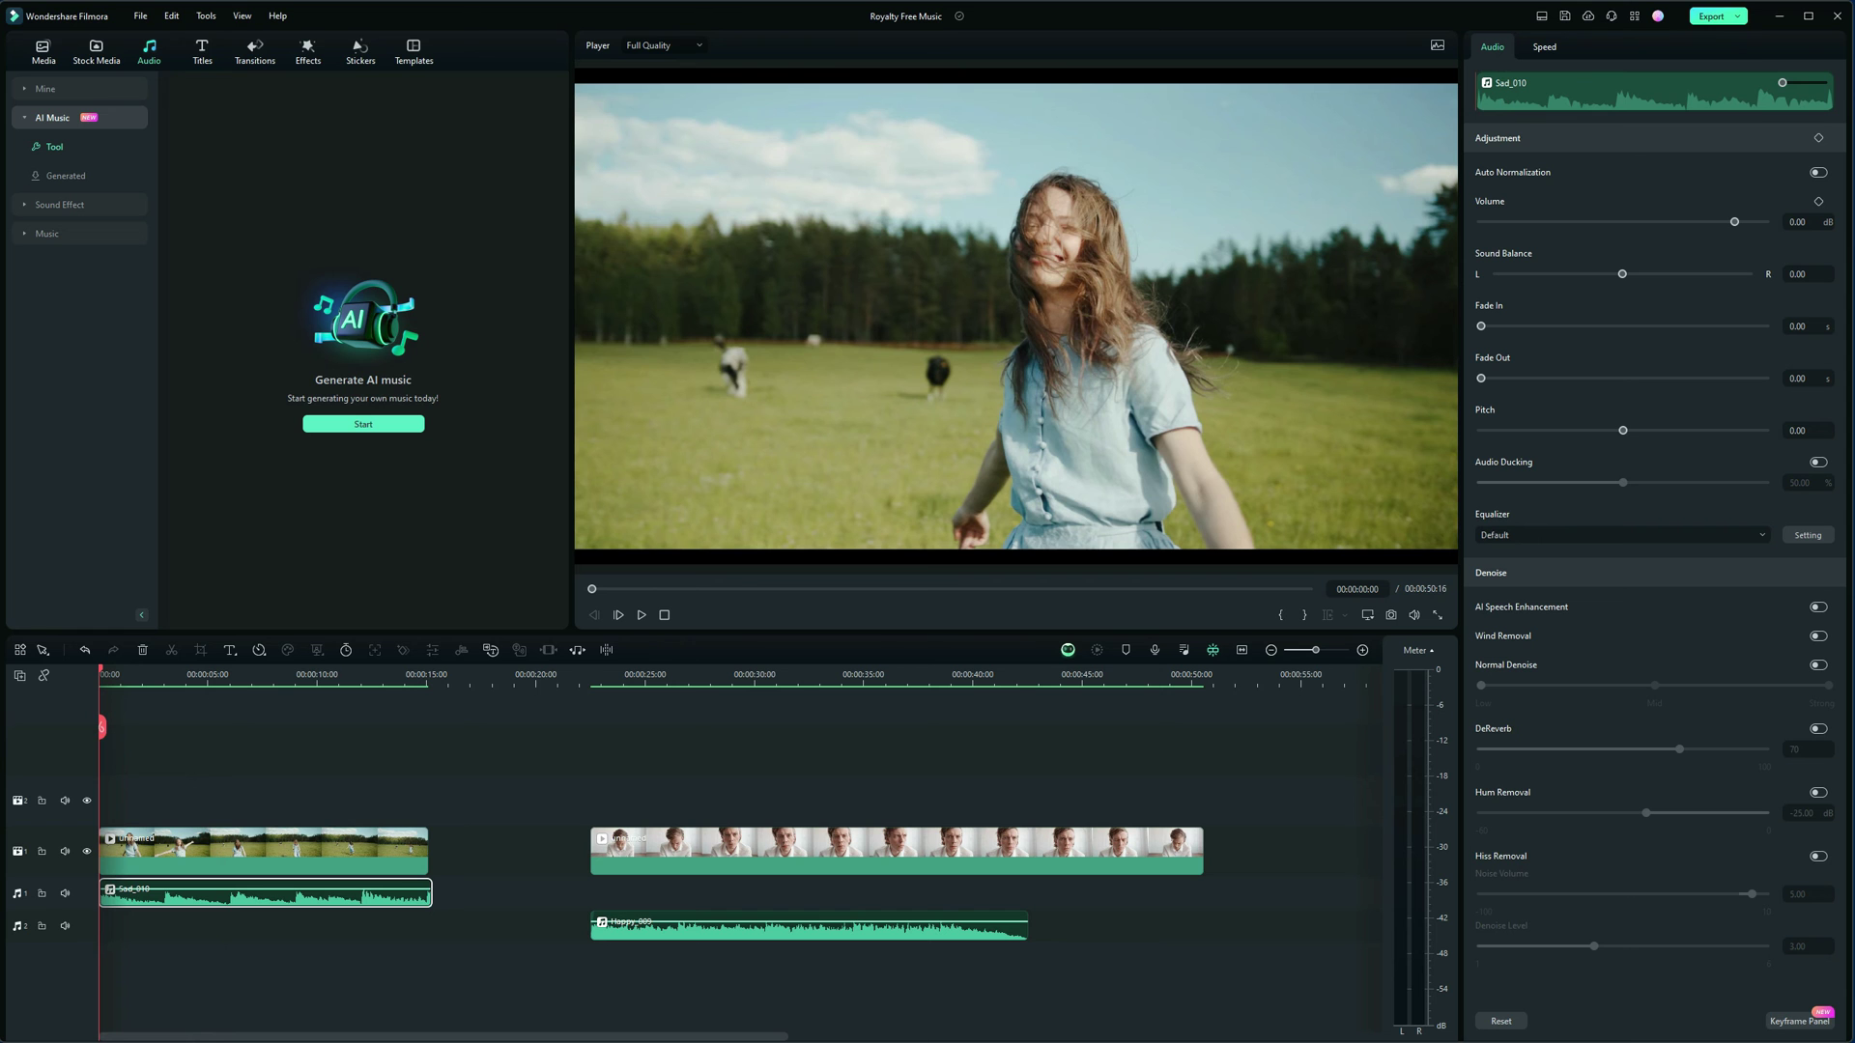
pyautogui.press('space')
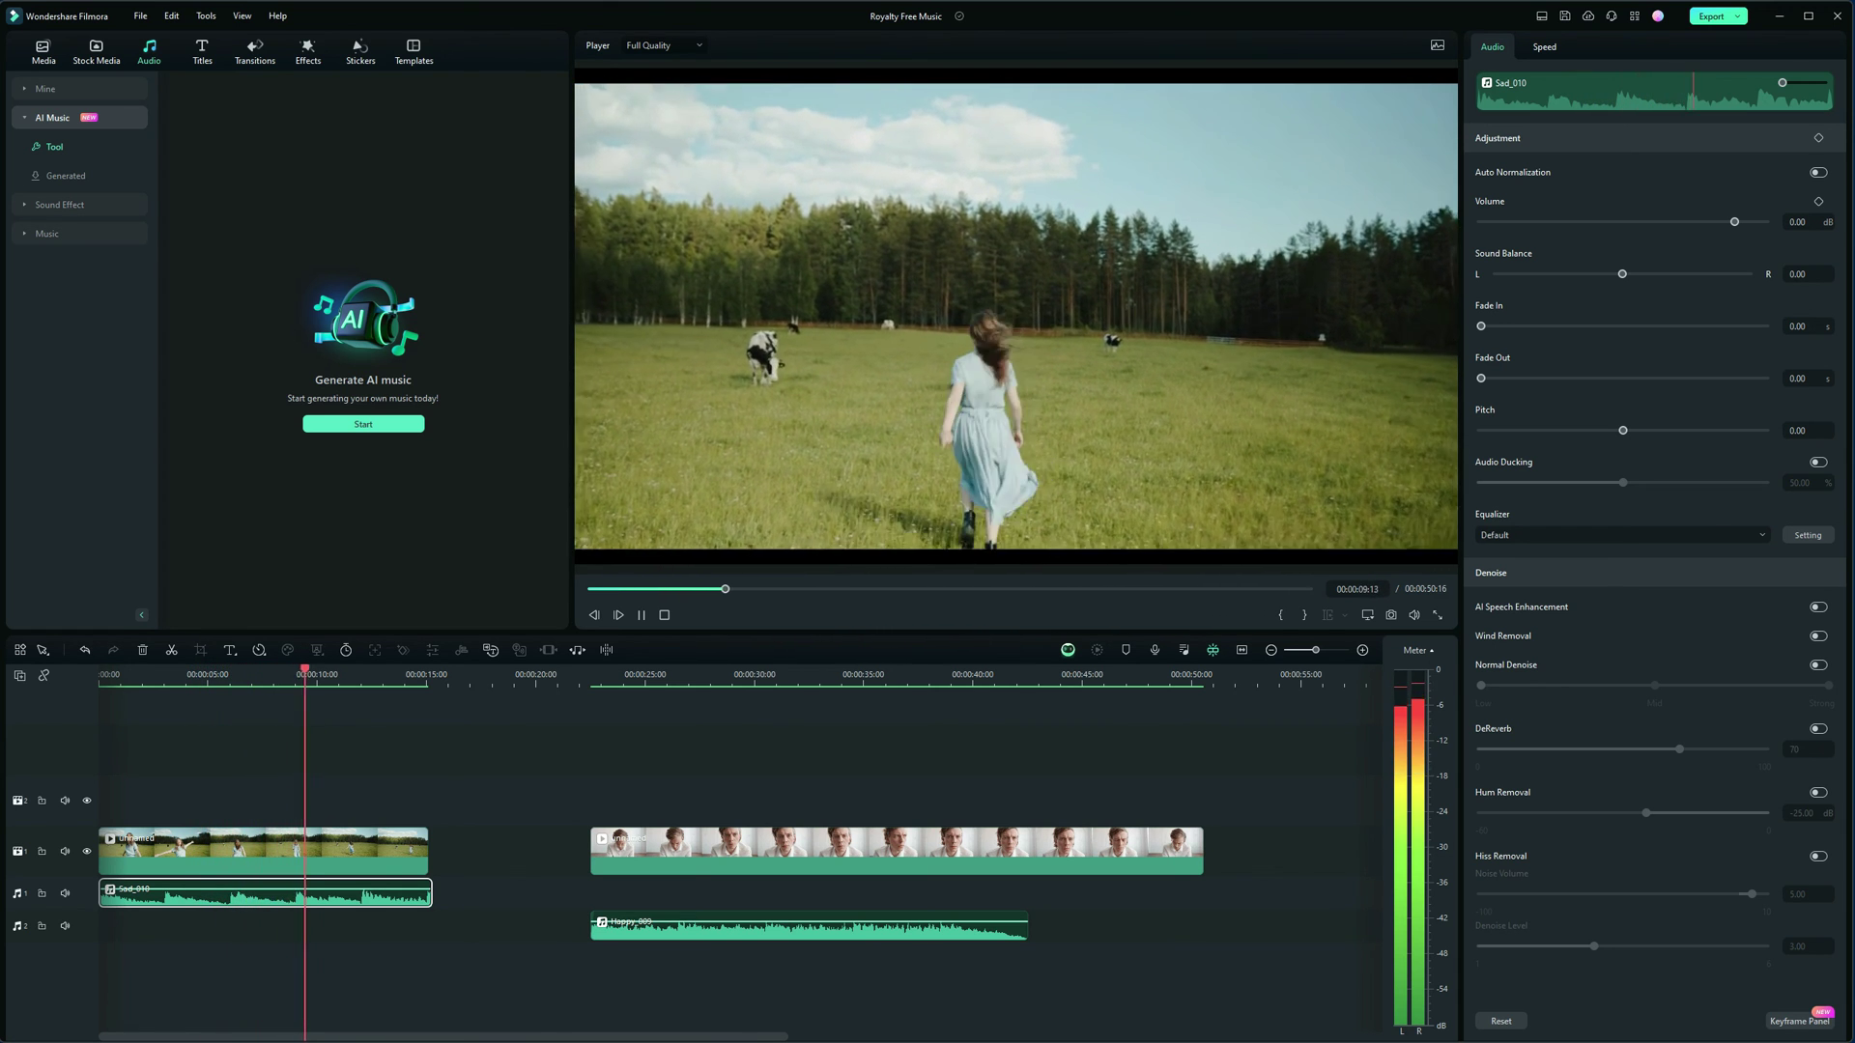
pyautogui.press('space')
pyautogui.click(589, 726)
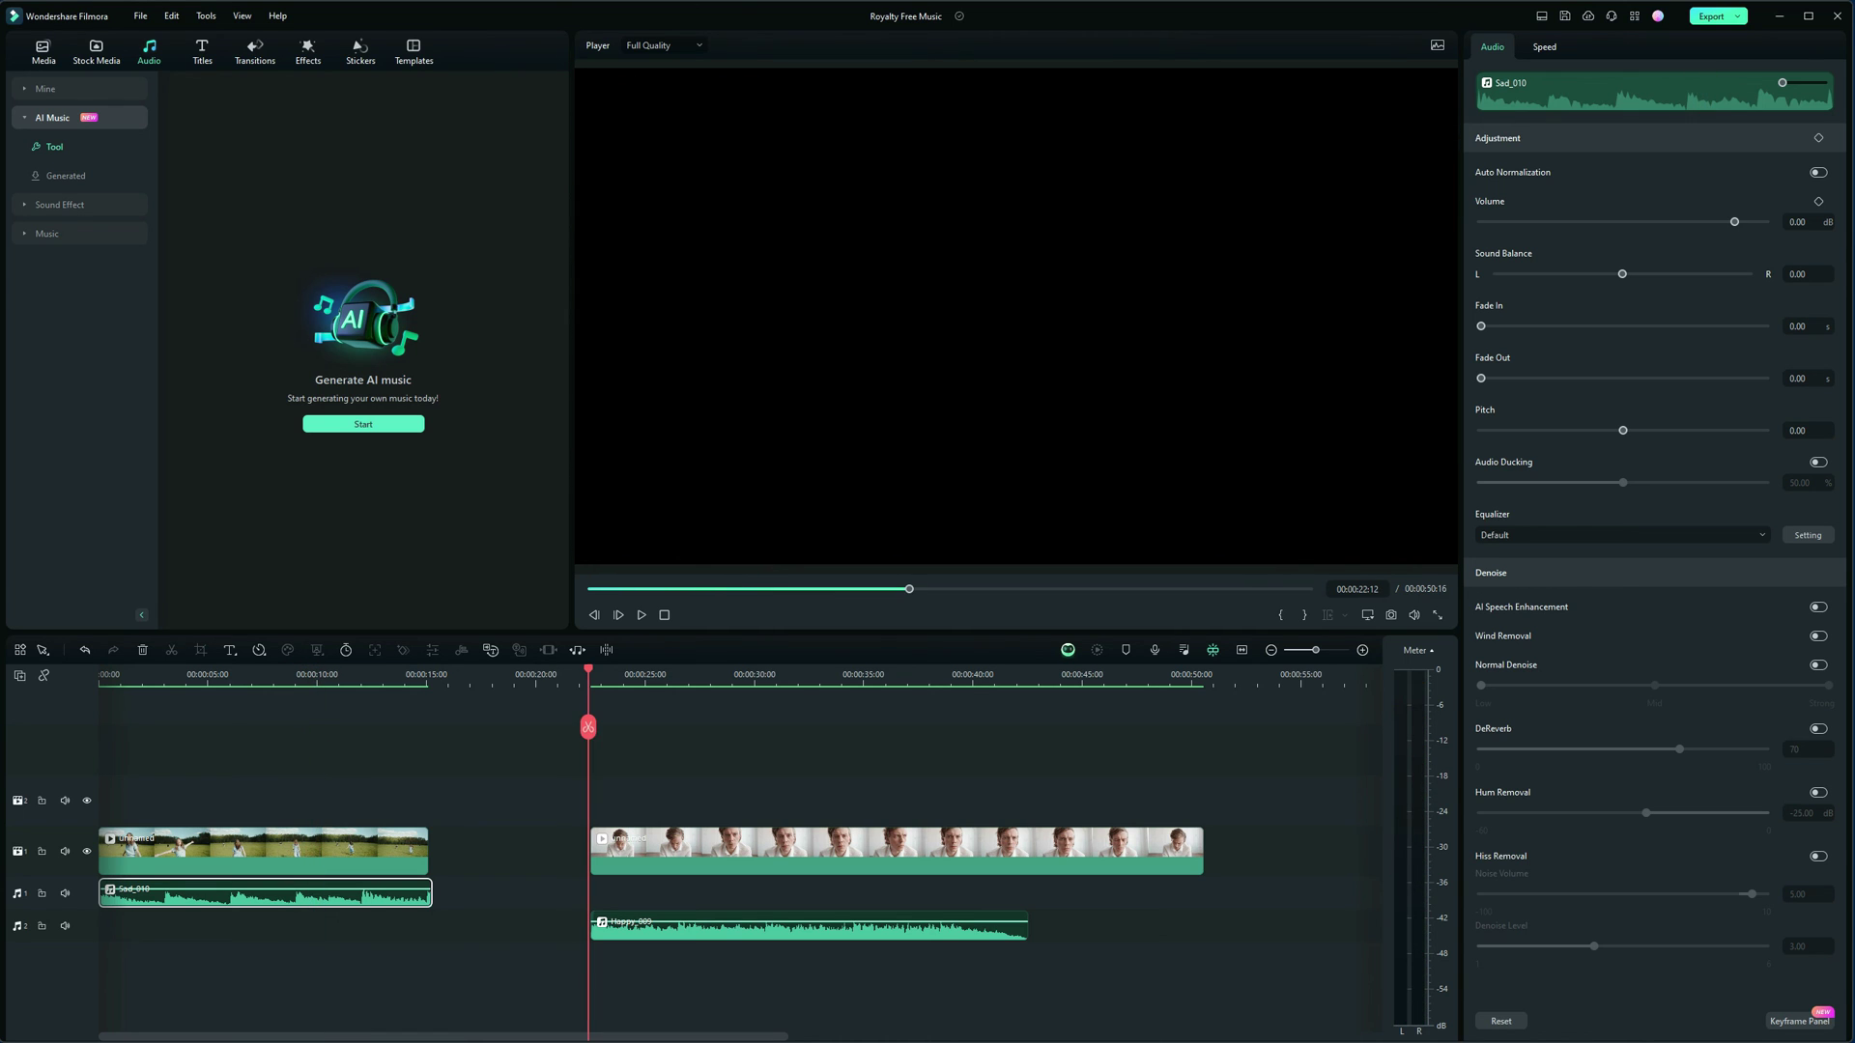
pyautogui.press('space')
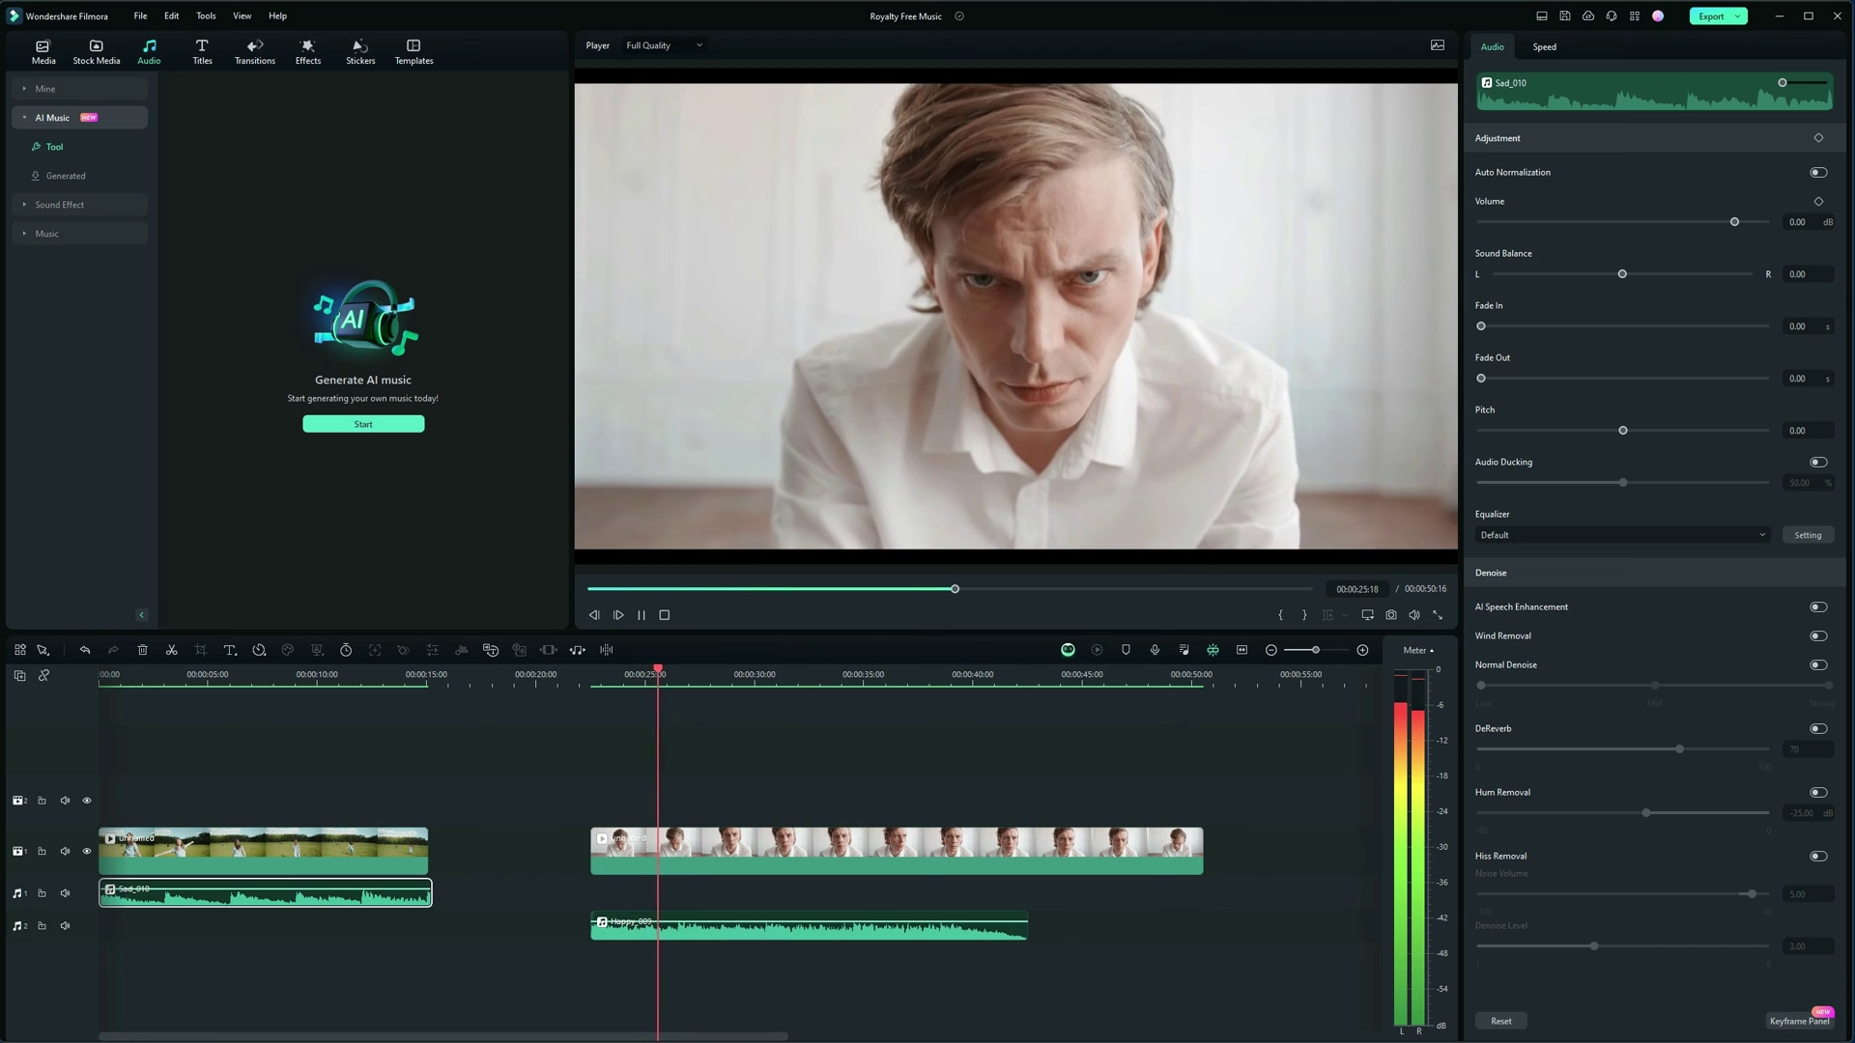
pyautogui.press('space')
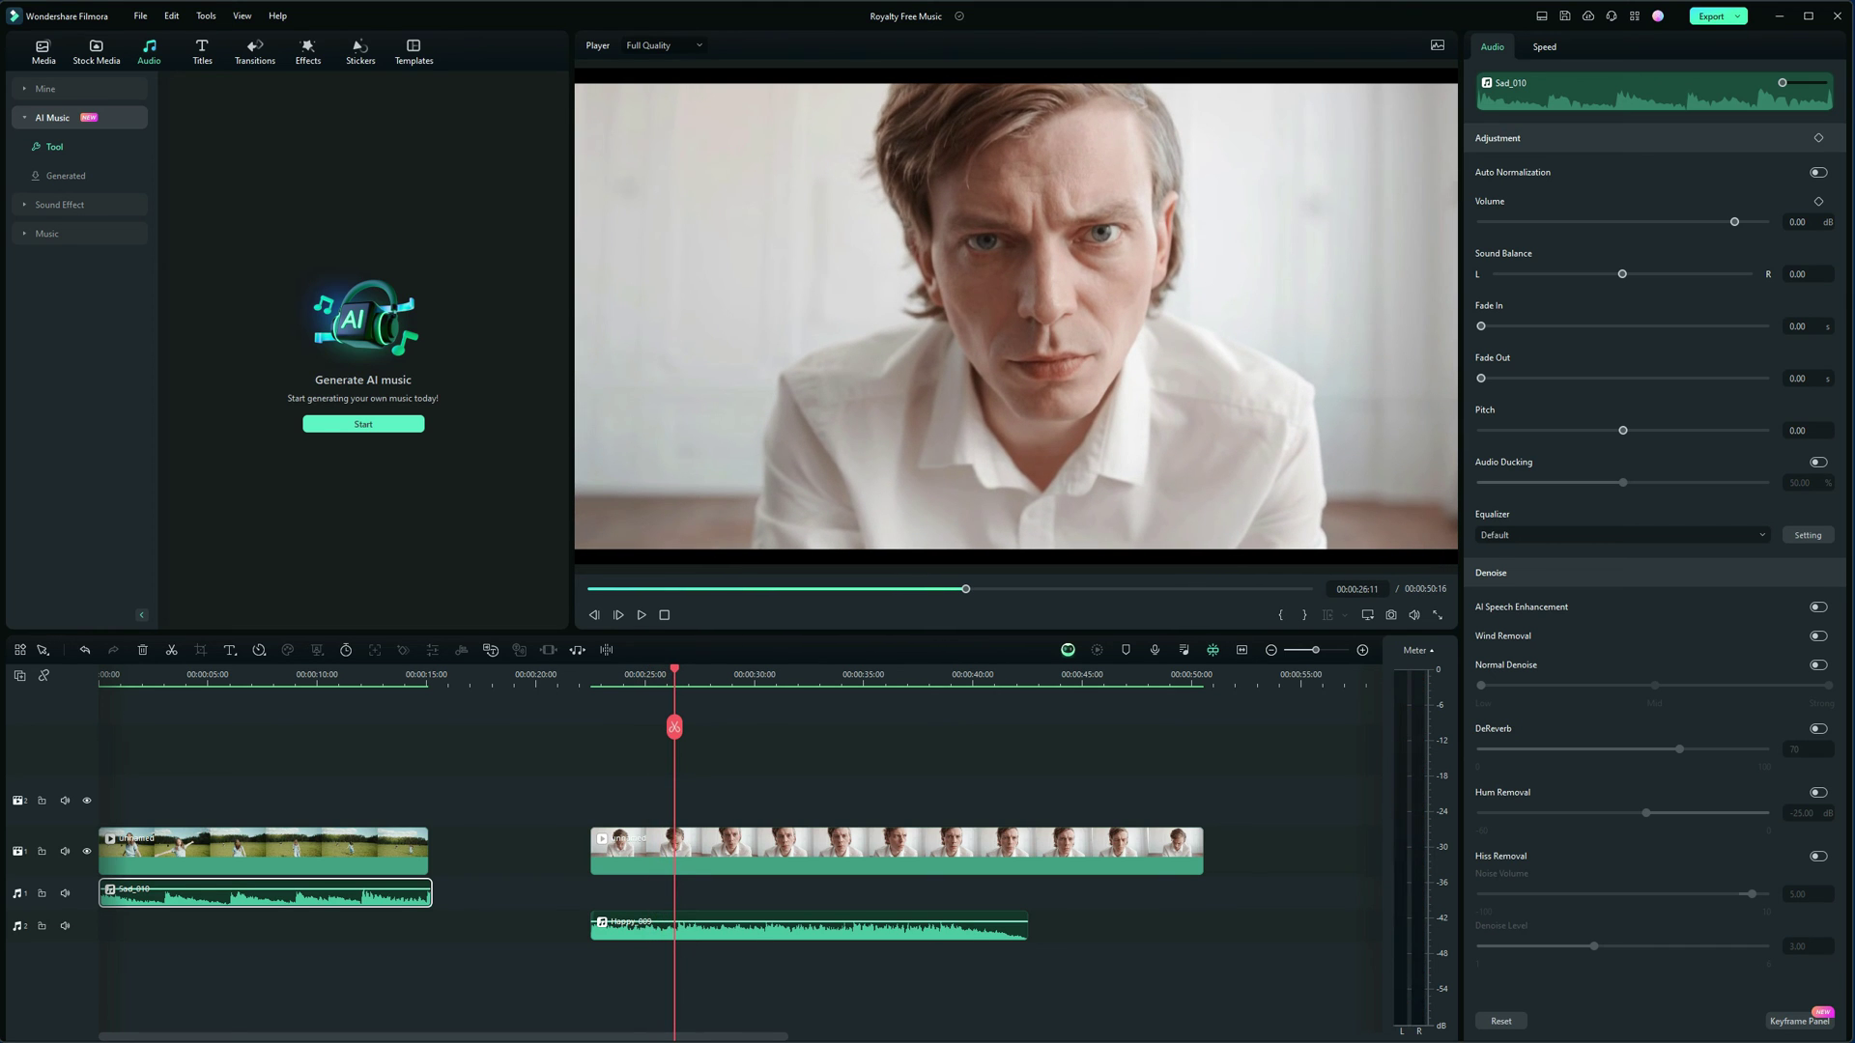